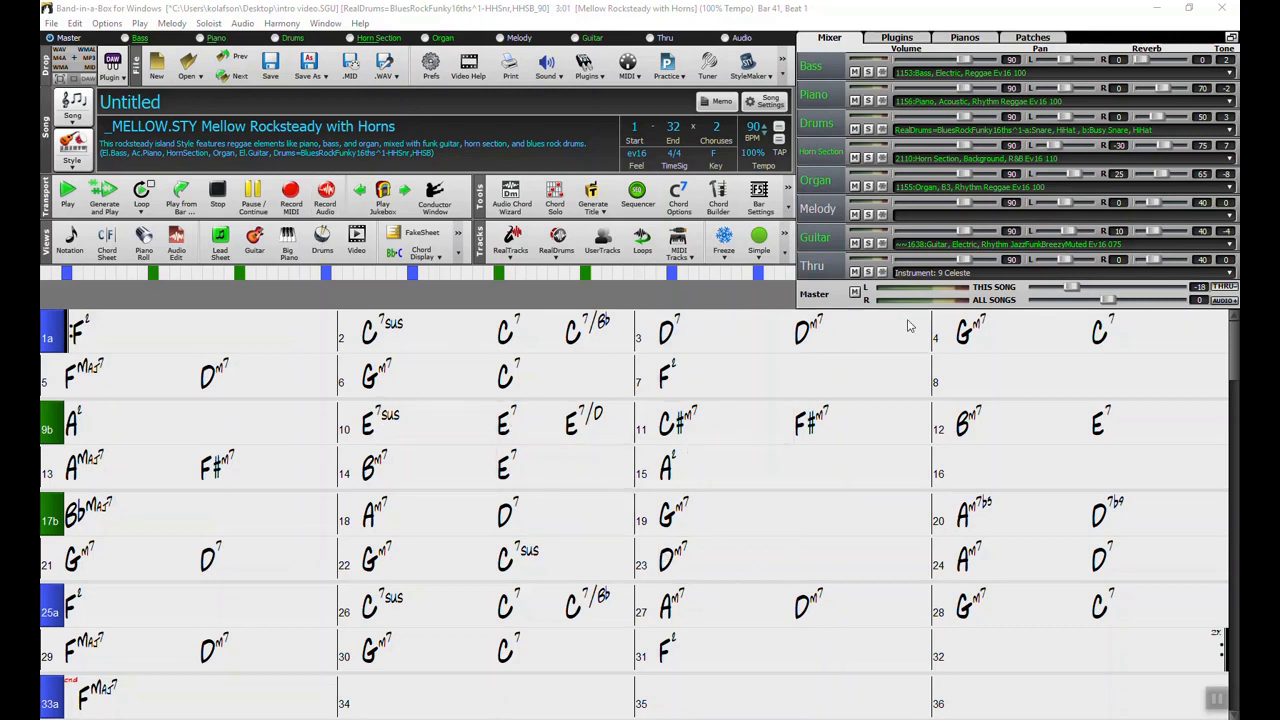
# - Generate the song's arrangement and listen to its opening bars, stopping playback in bar 4
pyautogui.click(106, 196)
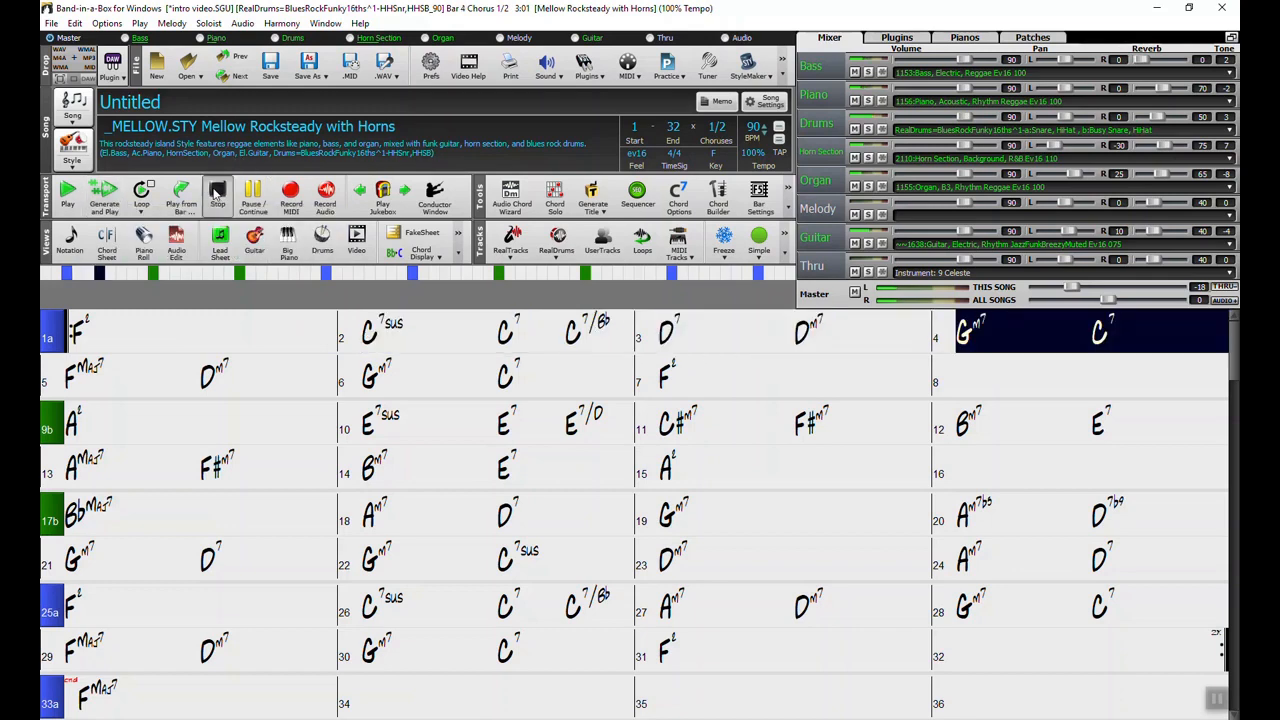
pyautogui.click(217, 191)
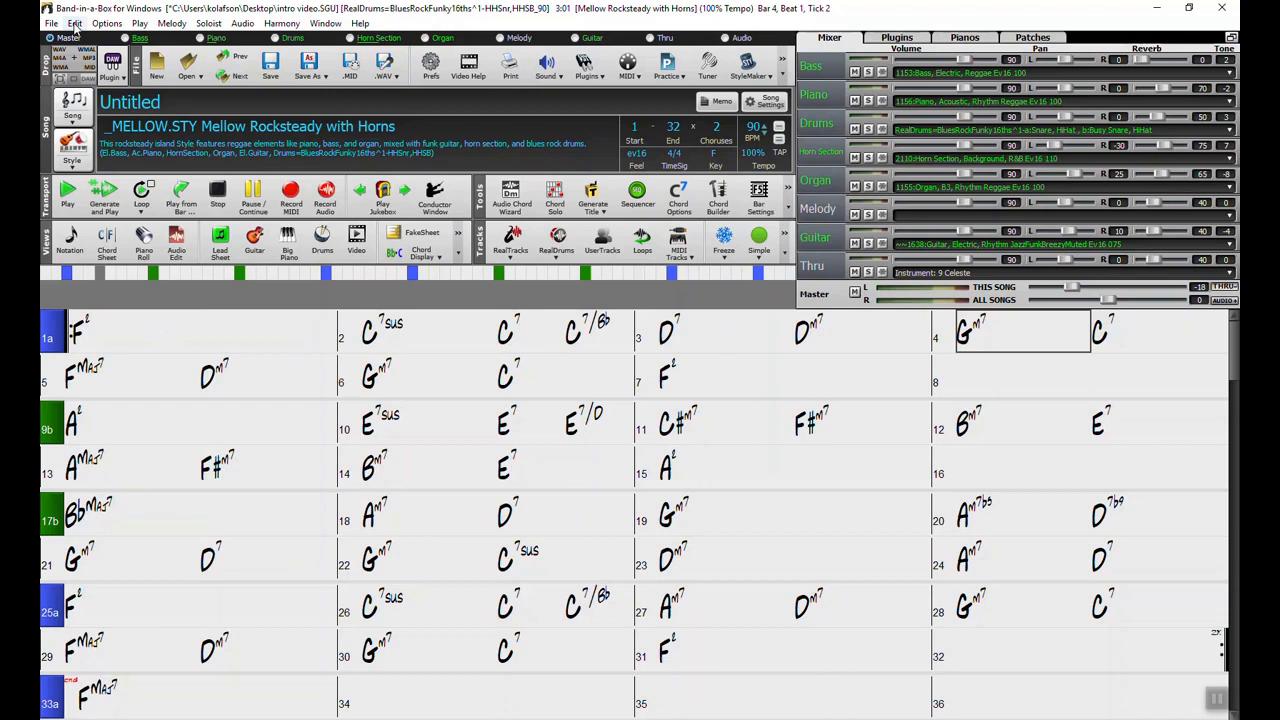
# - Generate a 4-bar Jazz chord intro leading to F2 in the key of F, without pedal bass
pyautogui.click(75, 23)
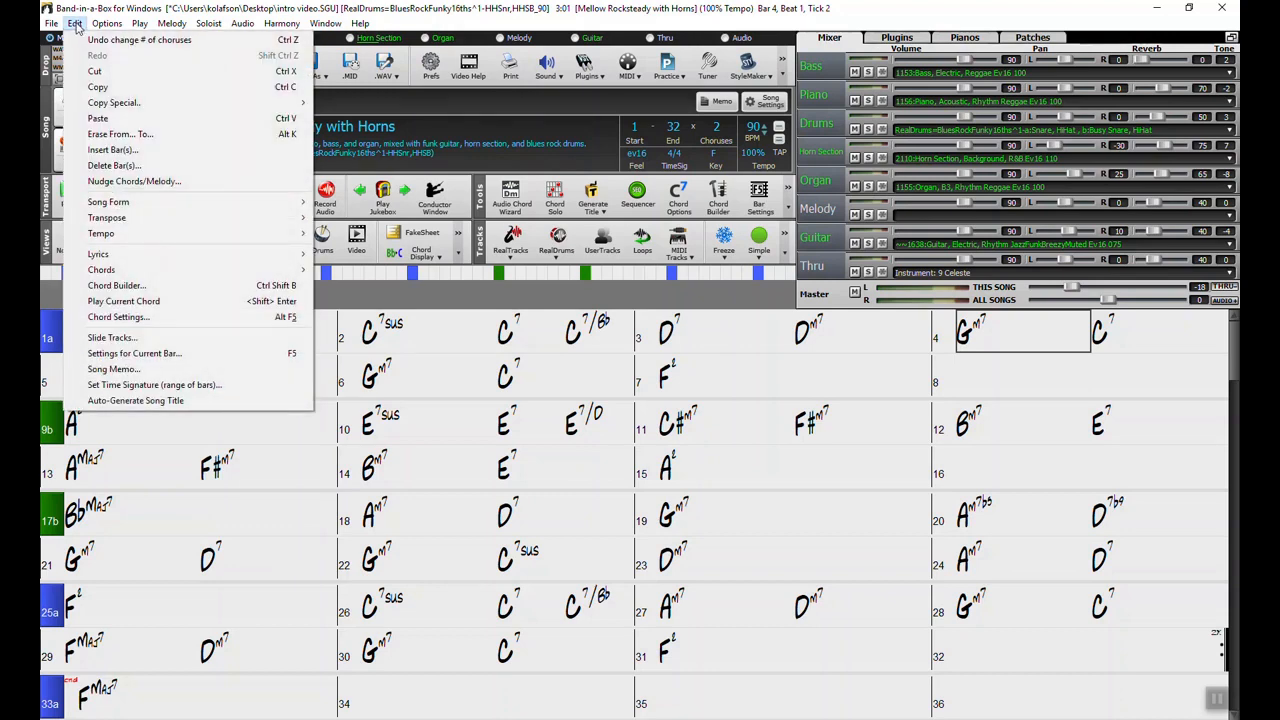
pyautogui.moveTo(166, 204)
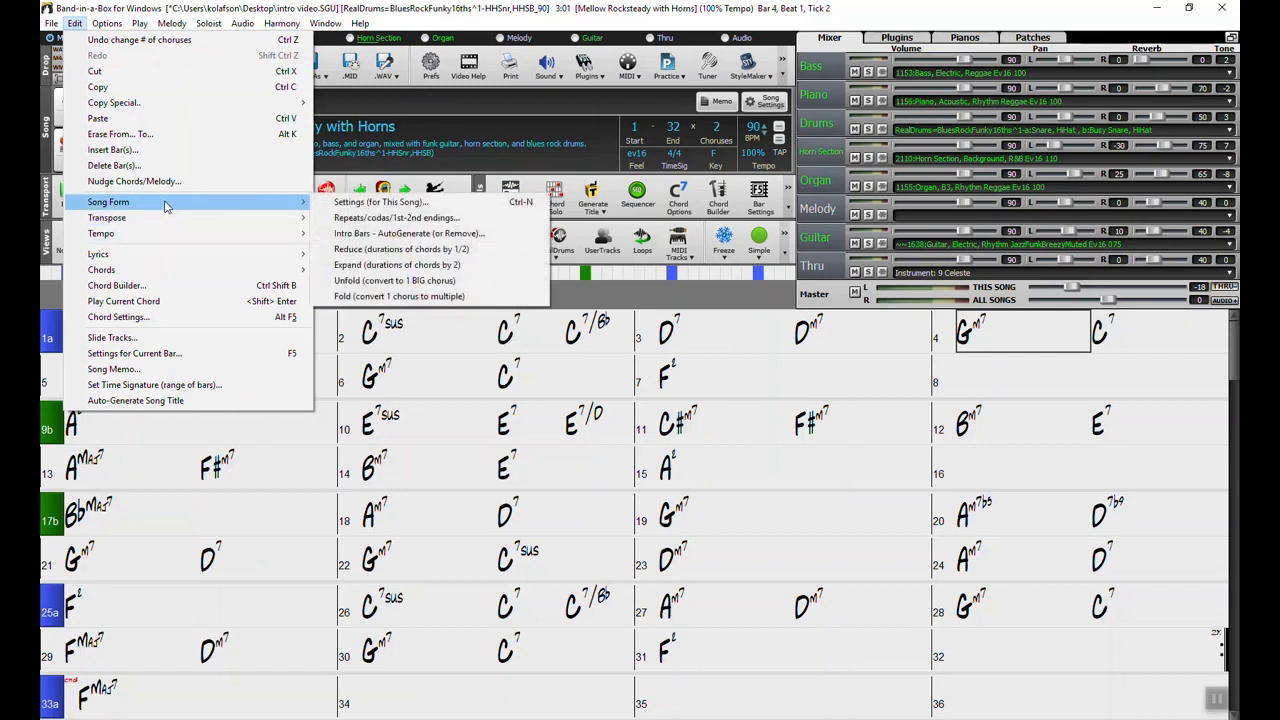
pyautogui.click(357, 234)
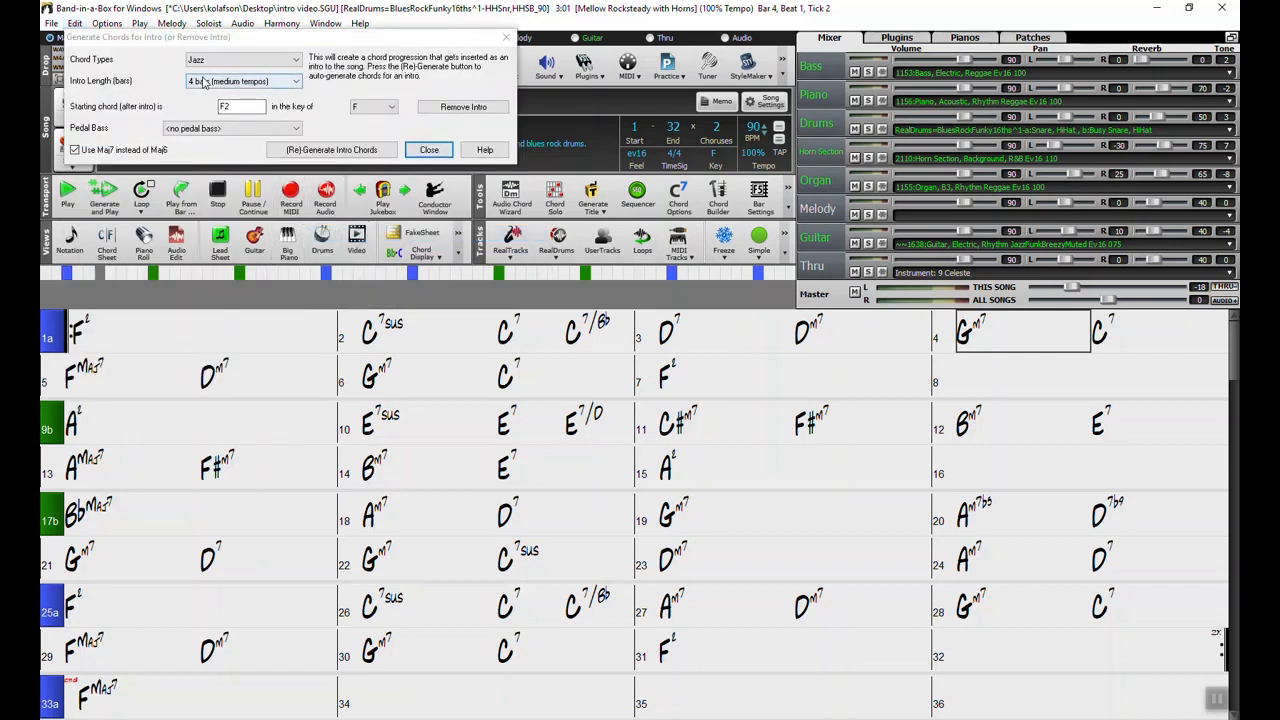
pyautogui.click(345, 155)
pyautogui.click(368, 150)
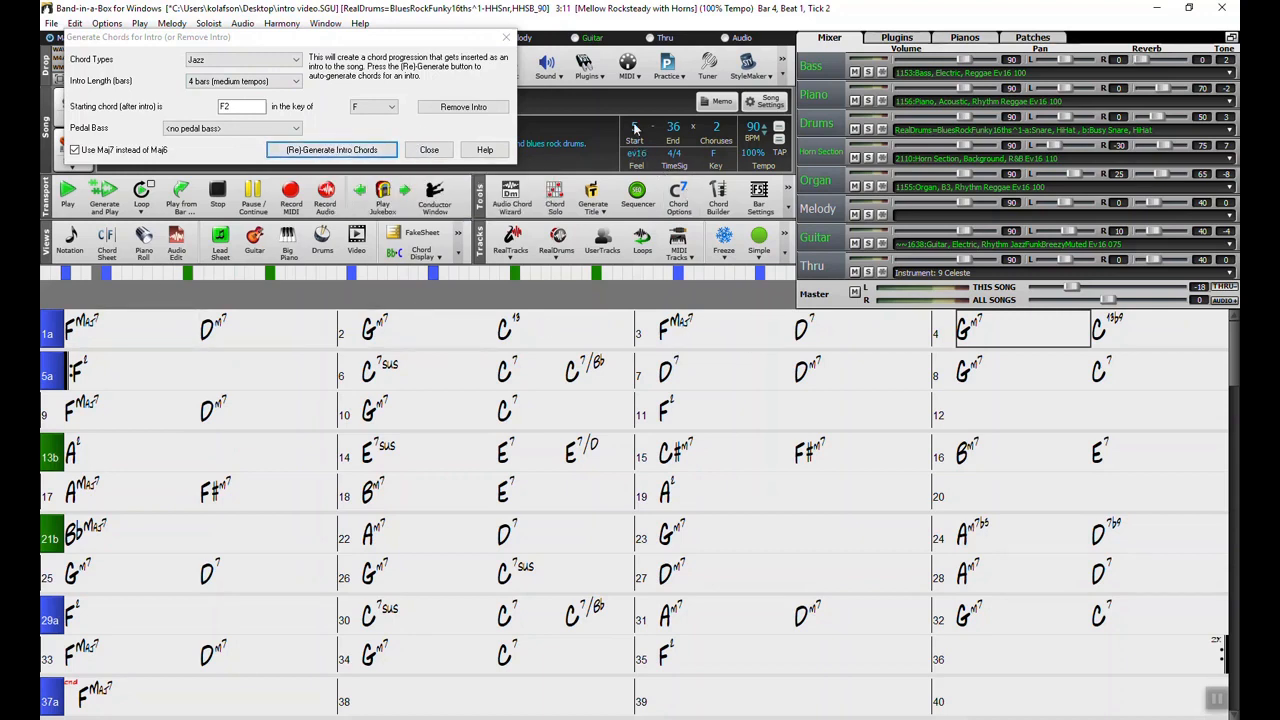
pyautogui.click(503, 38)
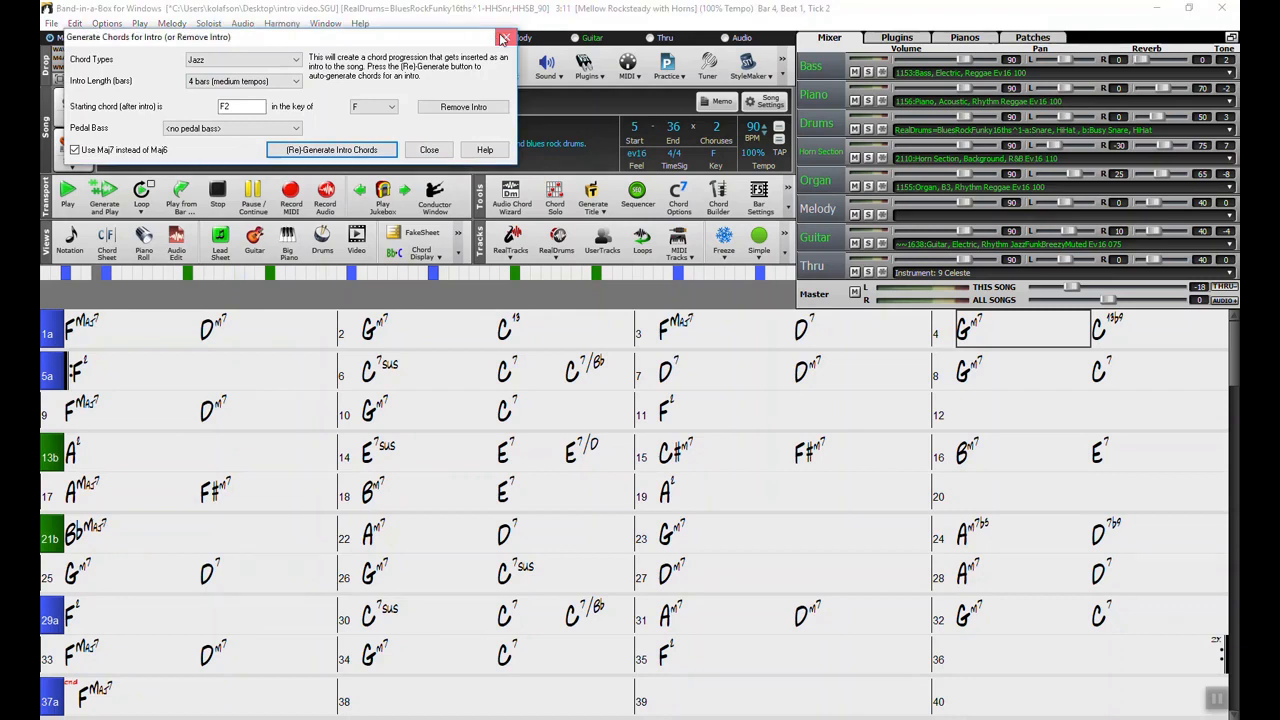
pyautogui.click(503, 38)
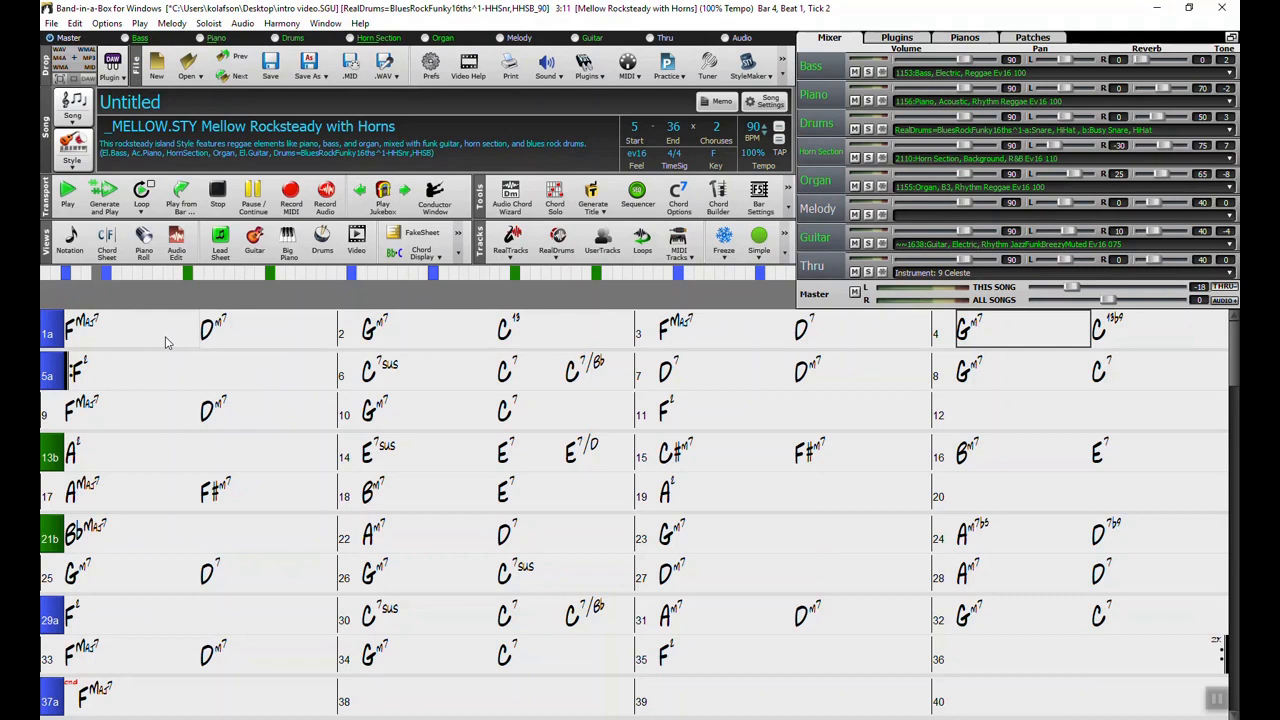
# - Mute the Piano, Drums, Organ and Guitar from bar 1 for all choruses in the bar's settings
pyautogui.rightClick(133, 338)
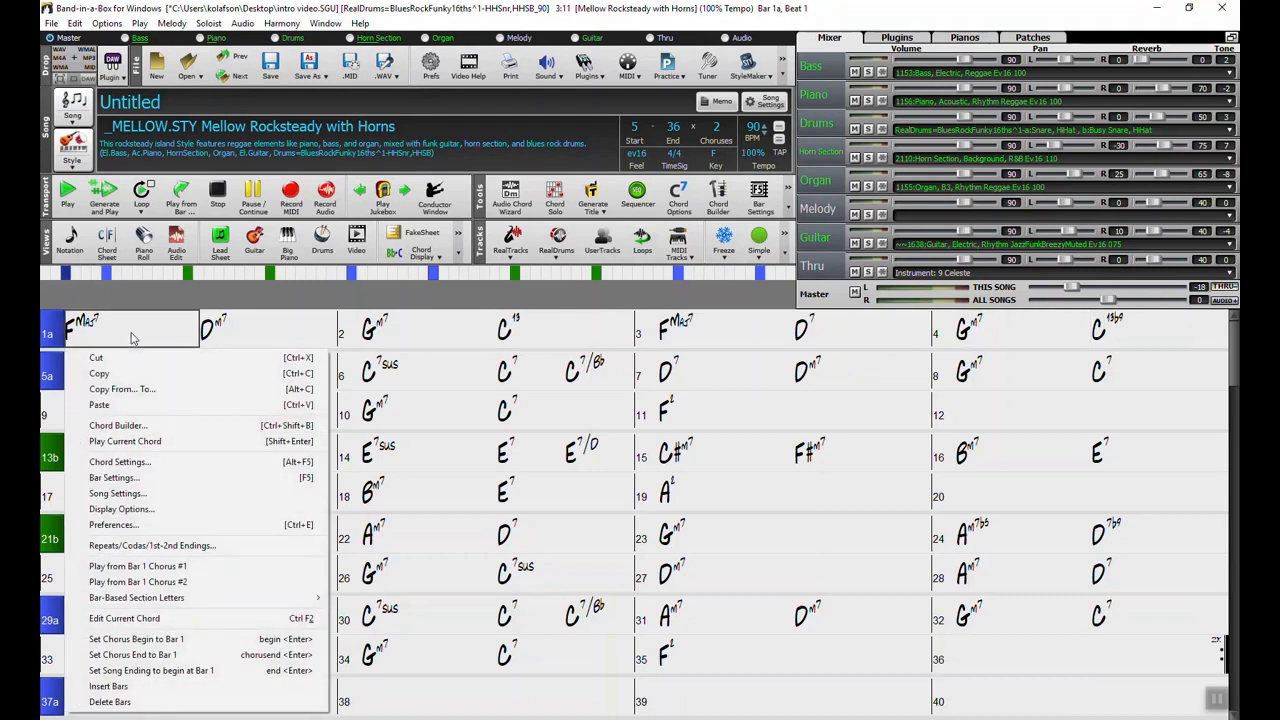
pyautogui.click(128, 479)
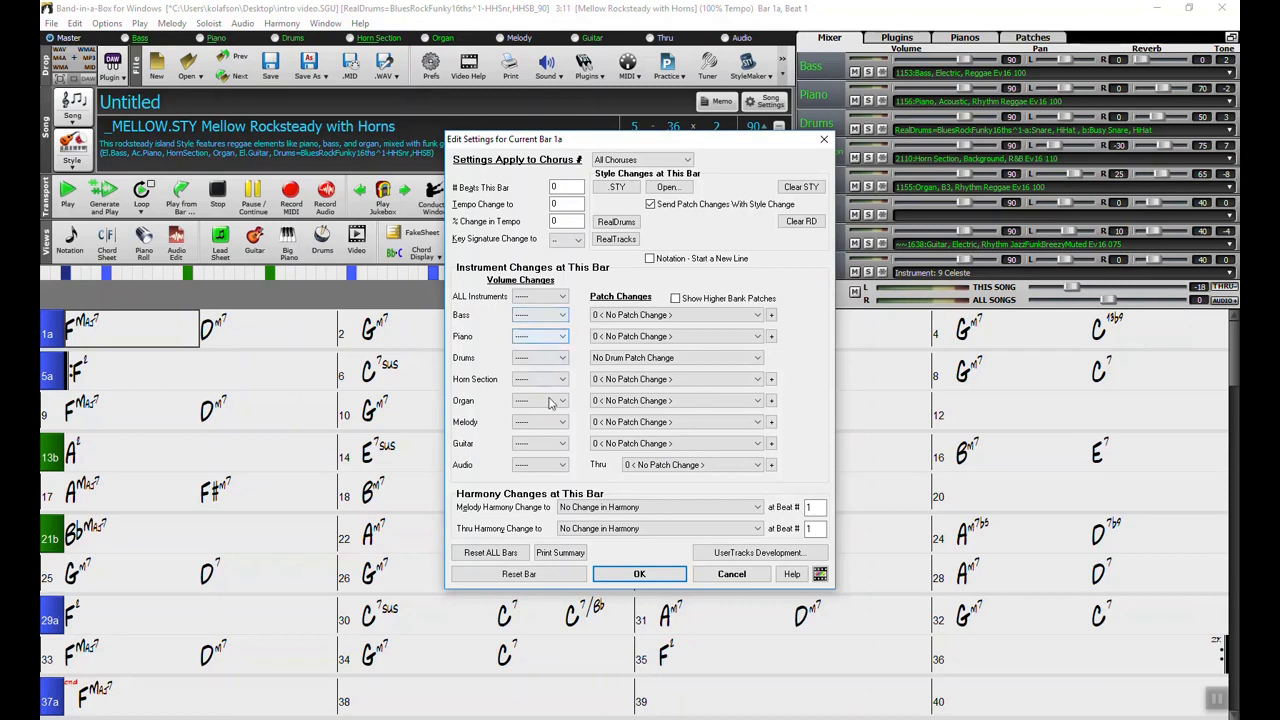
pyautogui.click(553, 338)
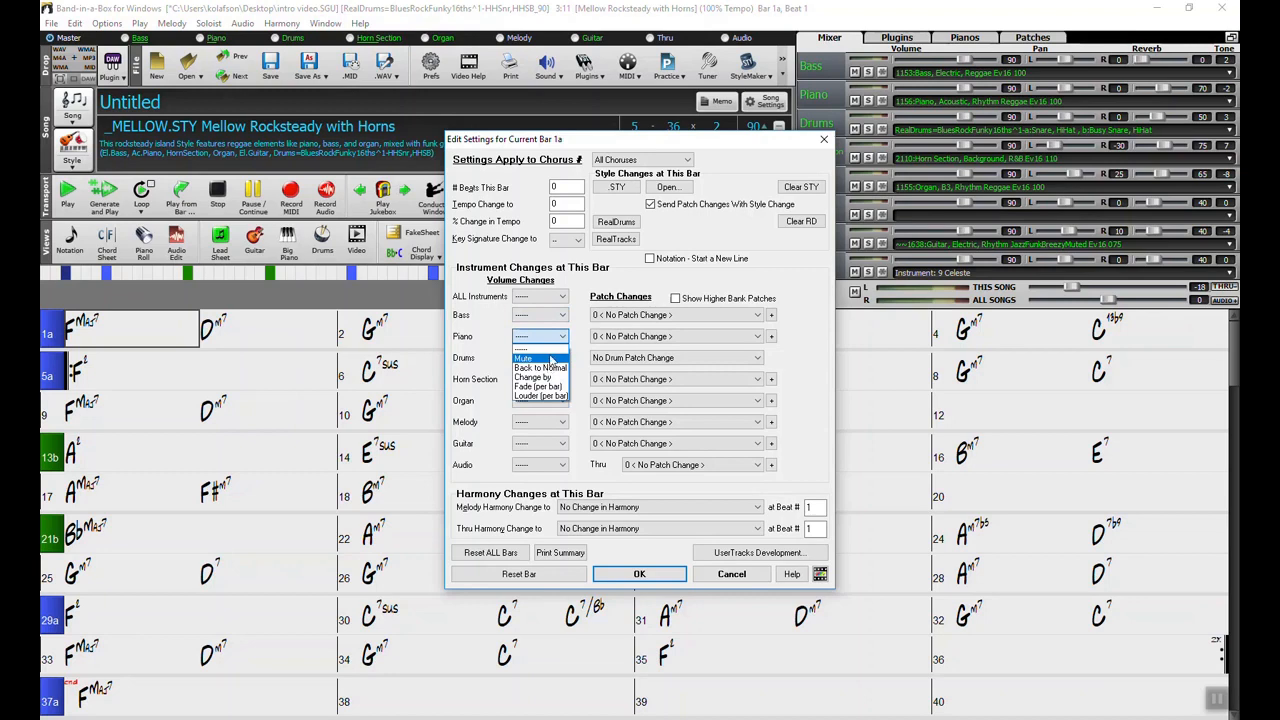
pyautogui.click(548, 359)
pyautogui.click(550, 358)
pyautogui.click(548, 378)
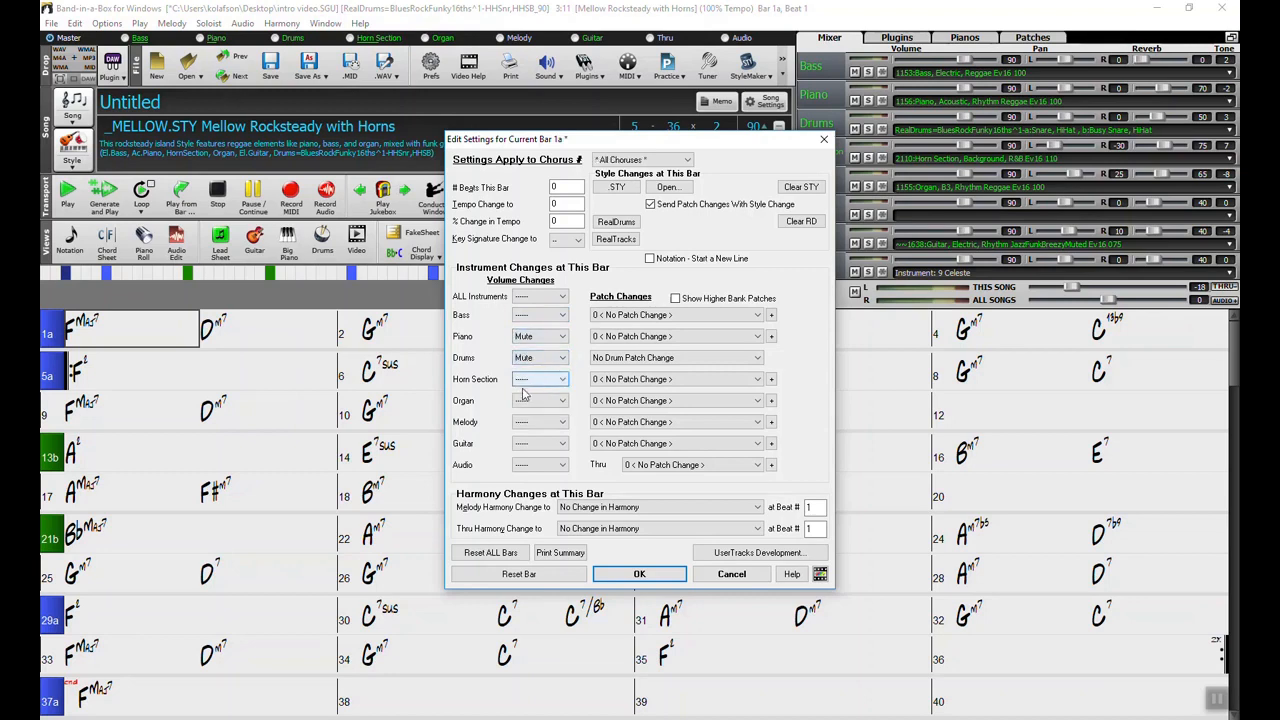
pyautogui.click(545, 401)
pyautogui.click(527, 422)
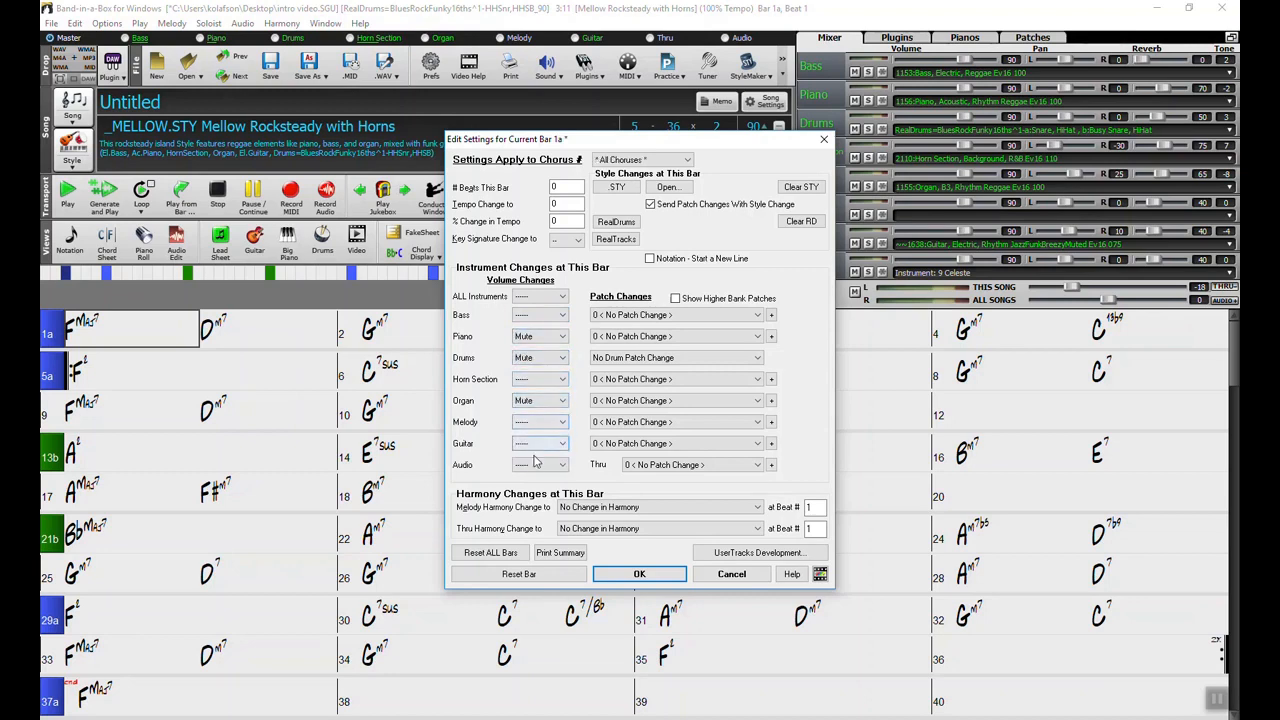
pyautogui.click(548, 443)
pyautogui.click(525, 467)
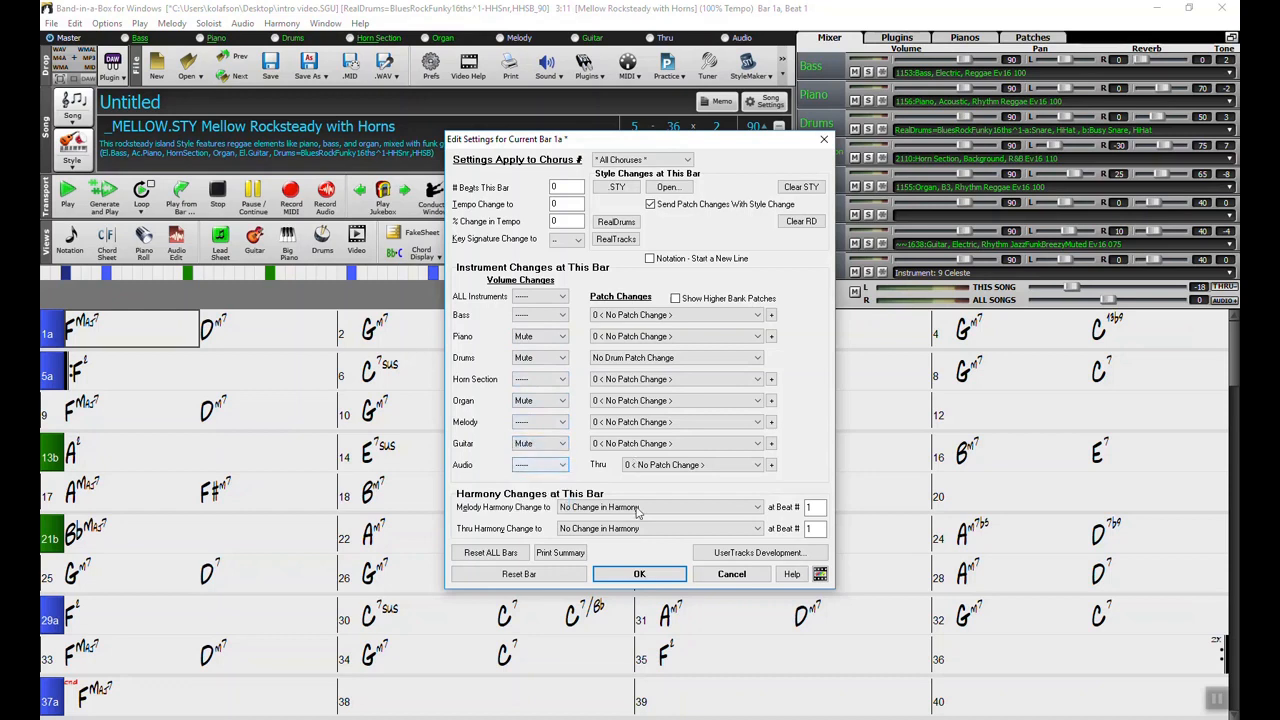
pyautogui.click(649, 574)
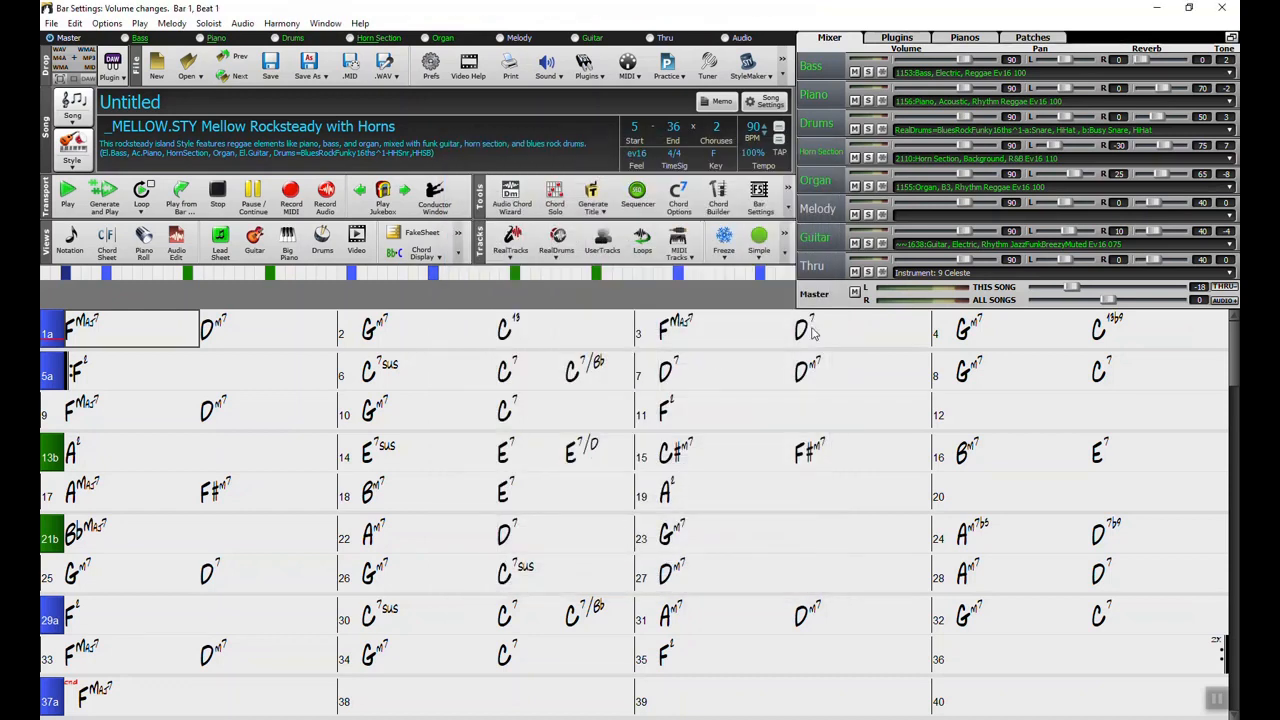
# - Set the volume of all instruments back to normal at bar 5 in the bar's settings
pyautogui.rightClick(121, 370)
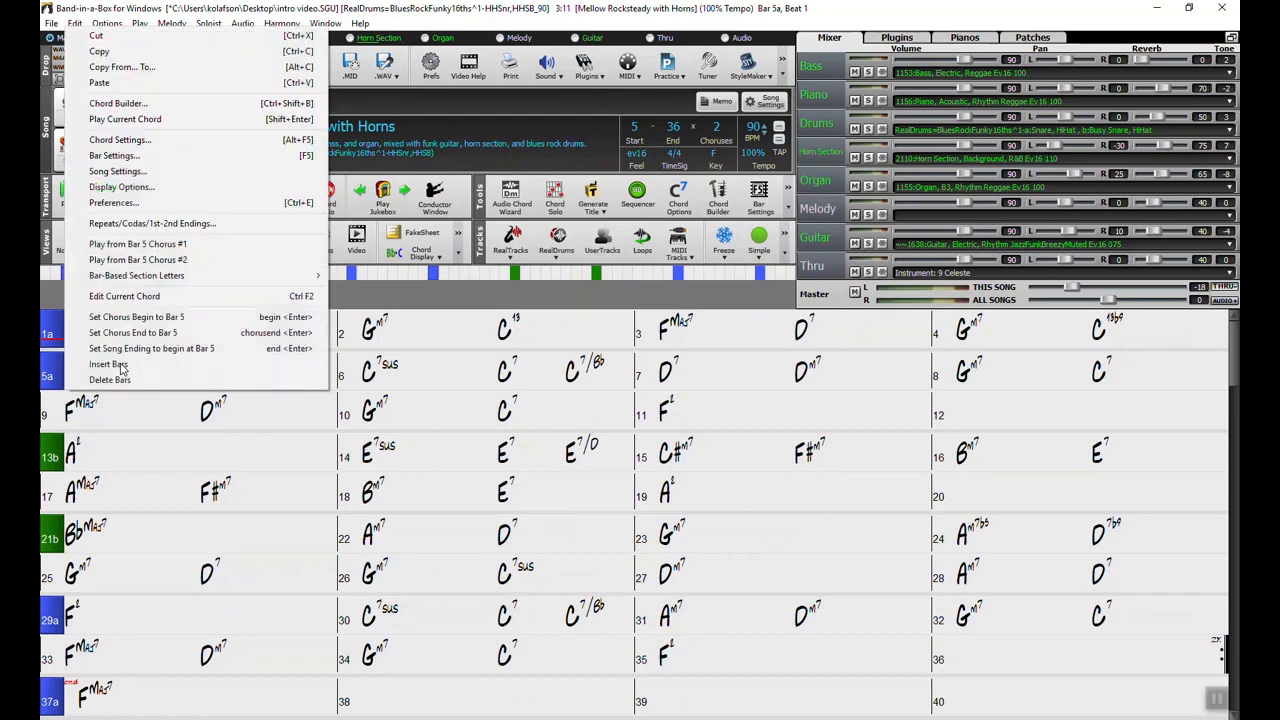
pyautogui.click(170, 158)
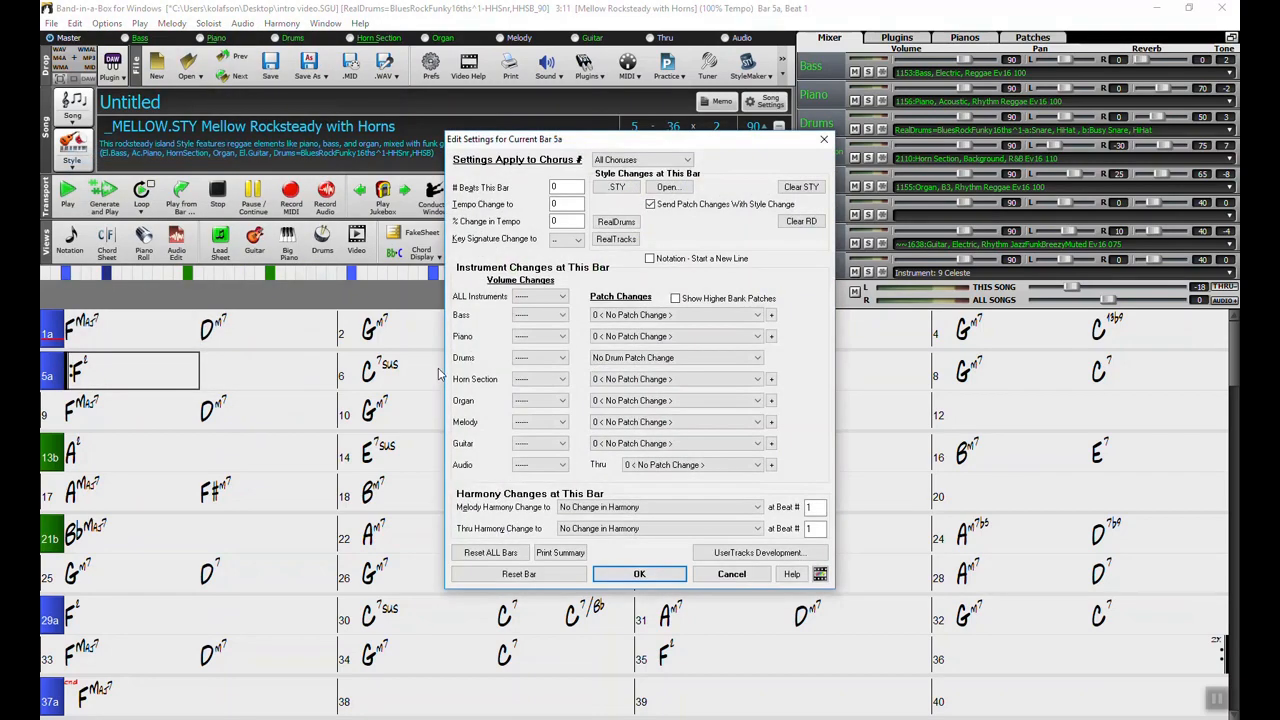
pyautogui.click(525, 299)
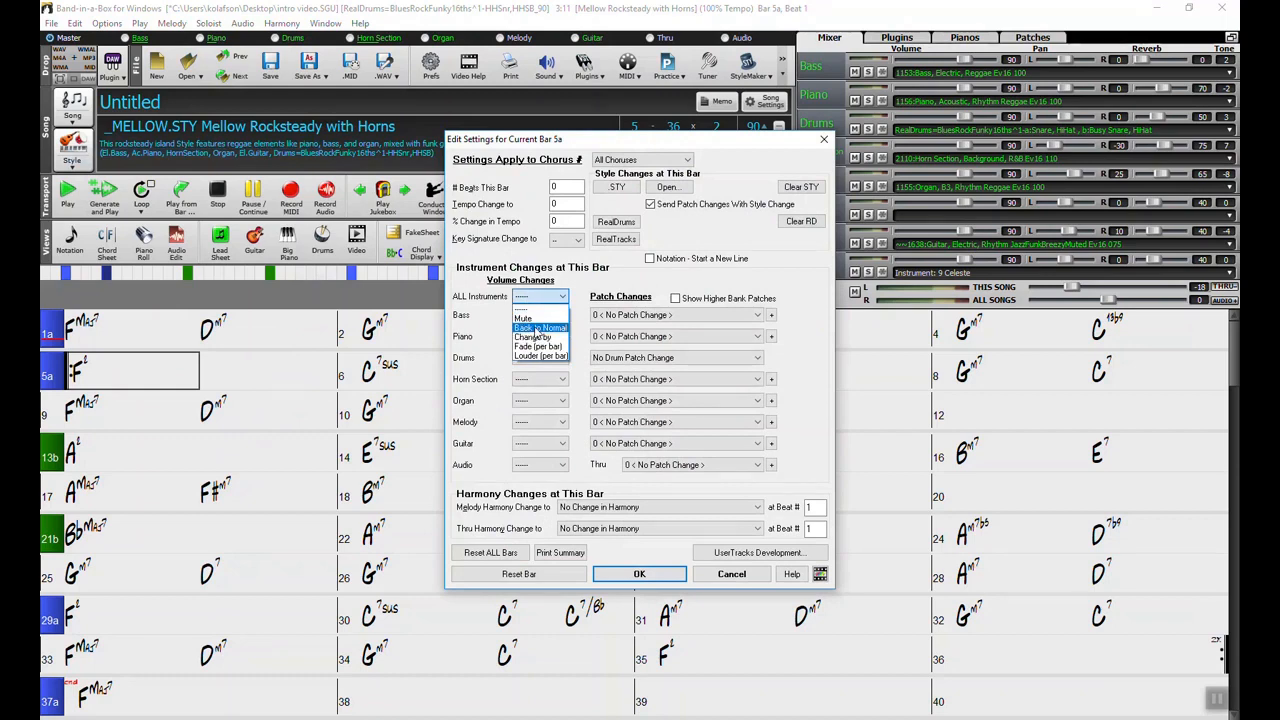
pyautogui.click(537, 329)
pyautogui.click(645, 574)
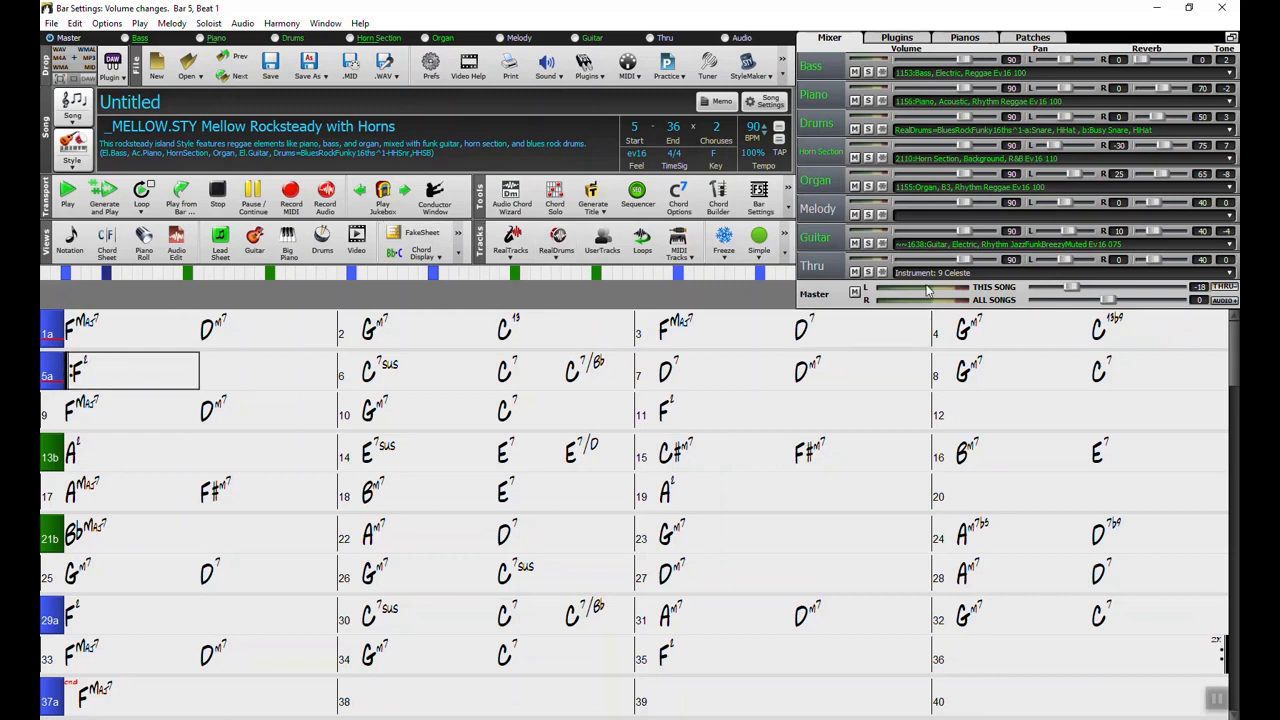
# - Set the Drums volume back to normal at bar 4 in the bar's settings
pyautogui.rightClick(1130, 334)
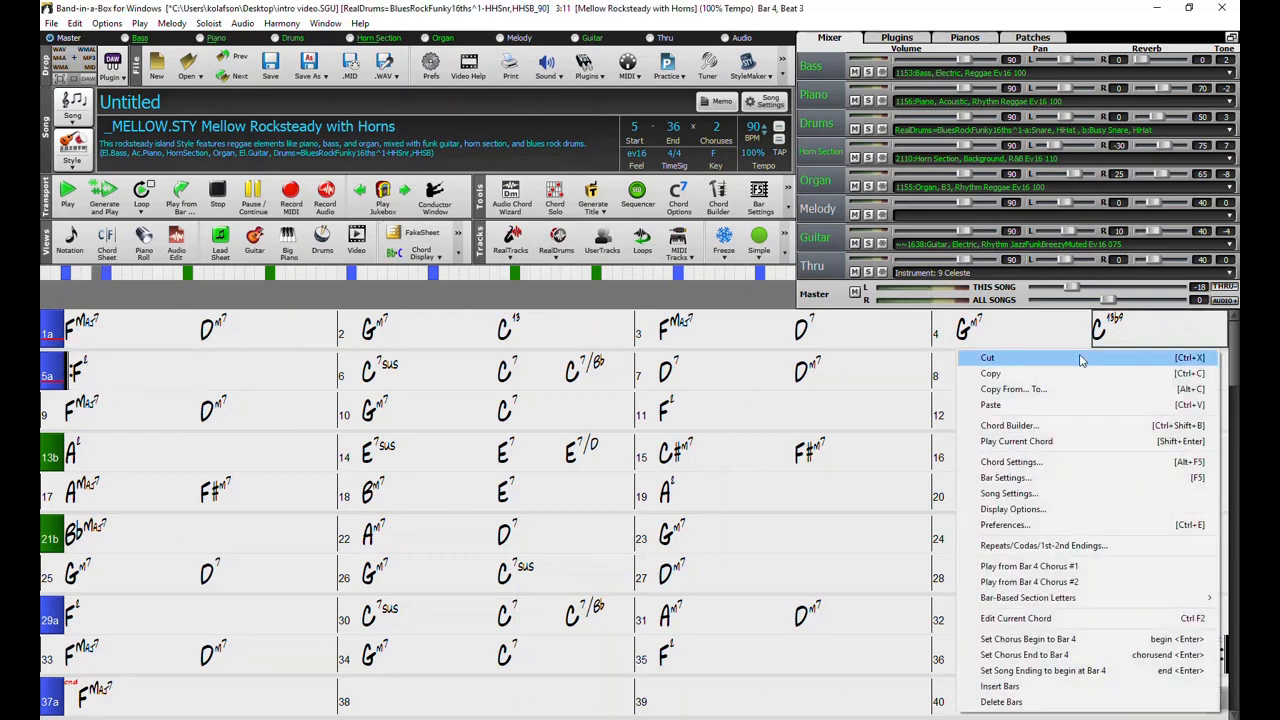
pyautogui.click(1006, 477)
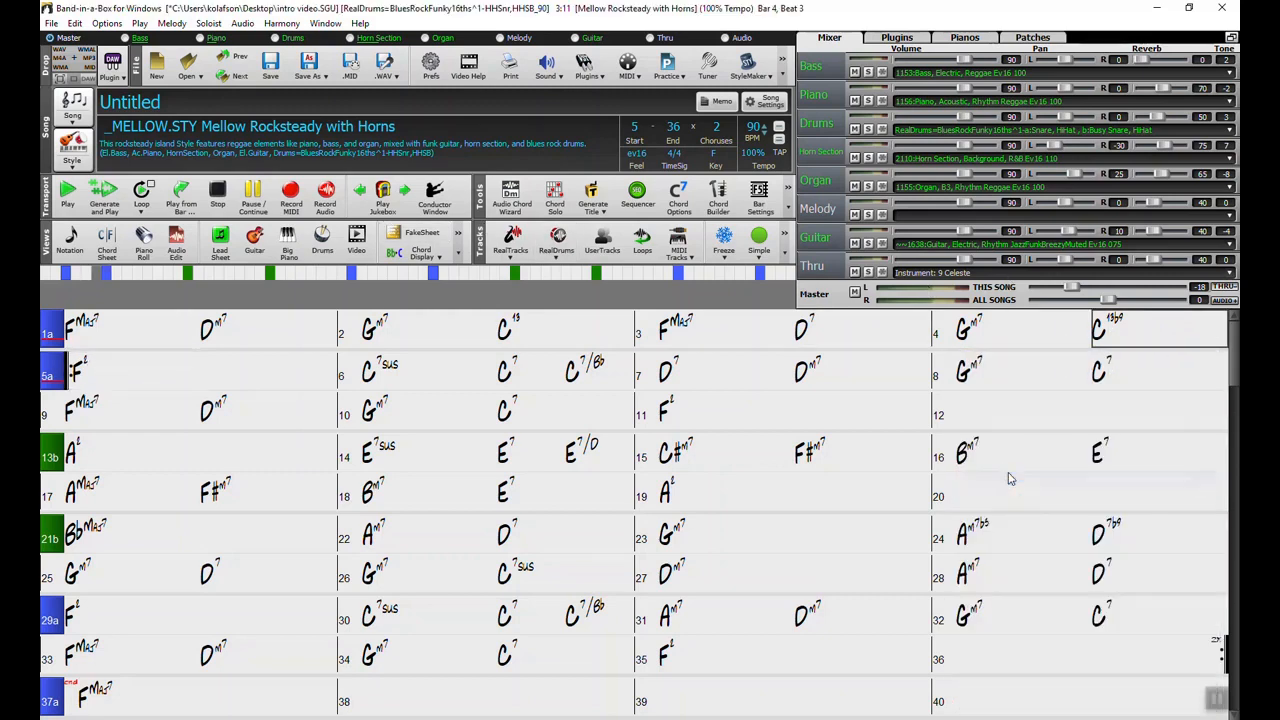
pyautogui.click(540, 357)
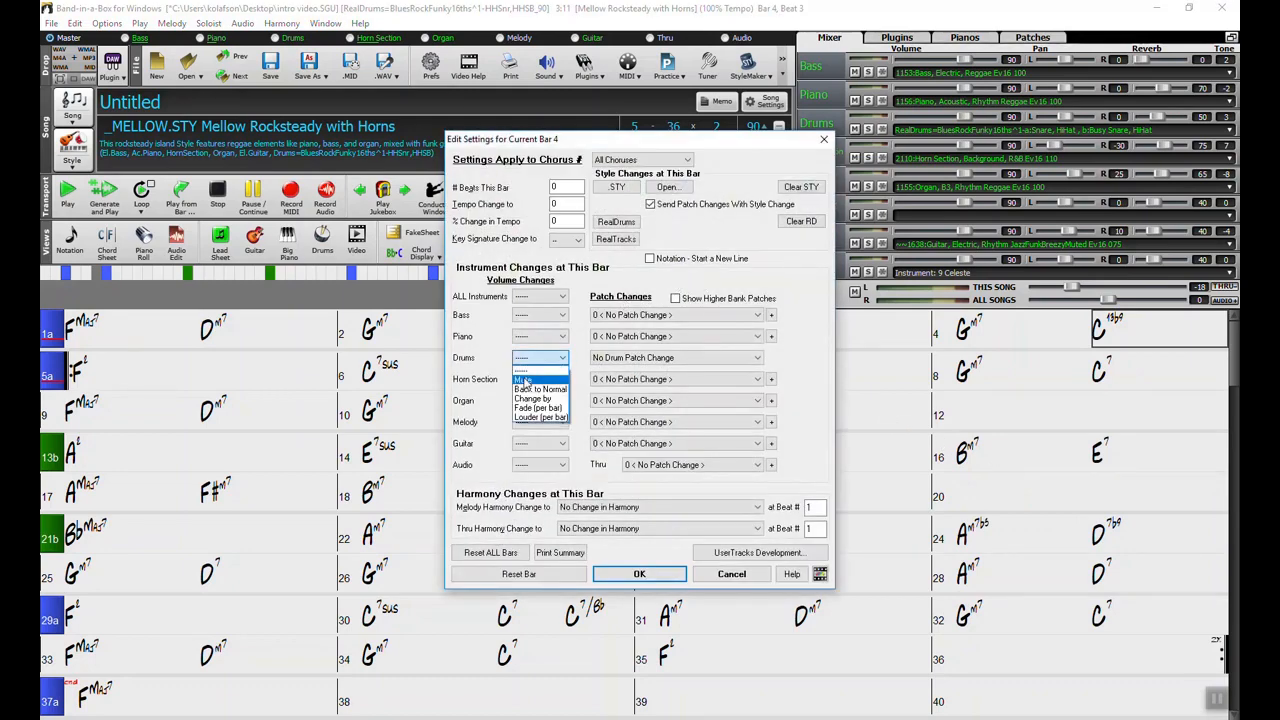
pyautogui.click(525, 392)
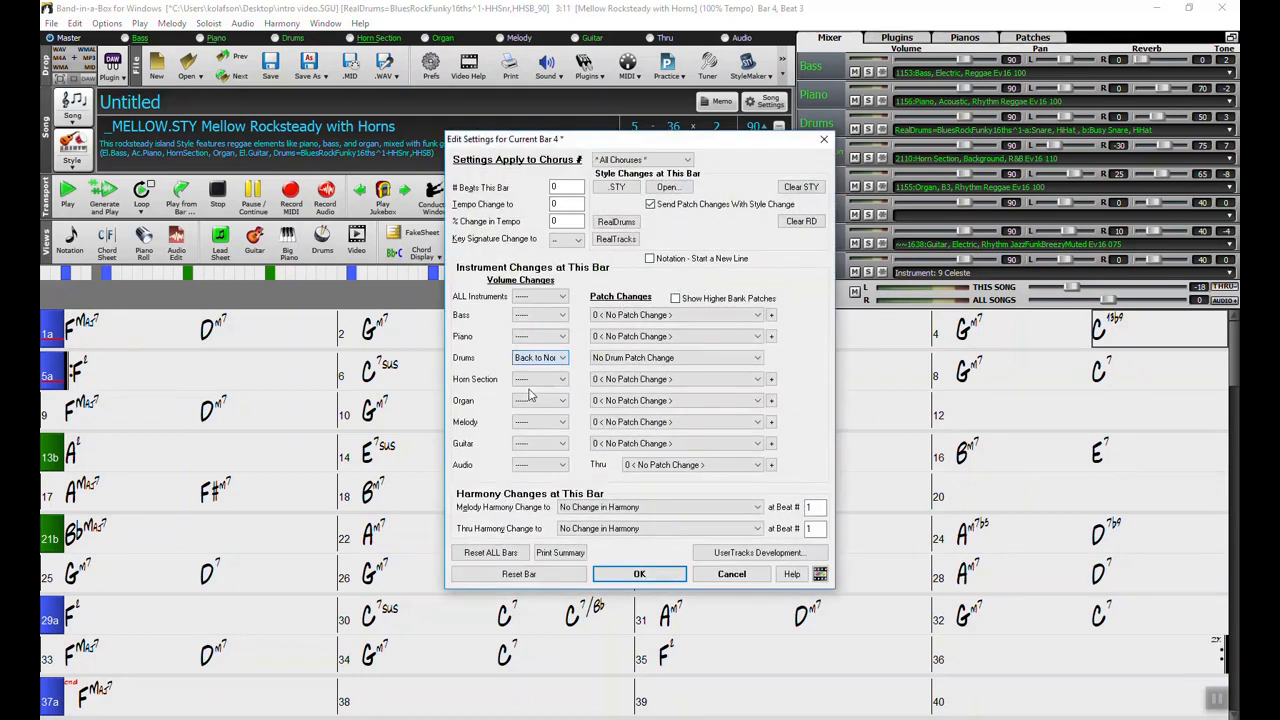
pyautogui.click(639, 574)
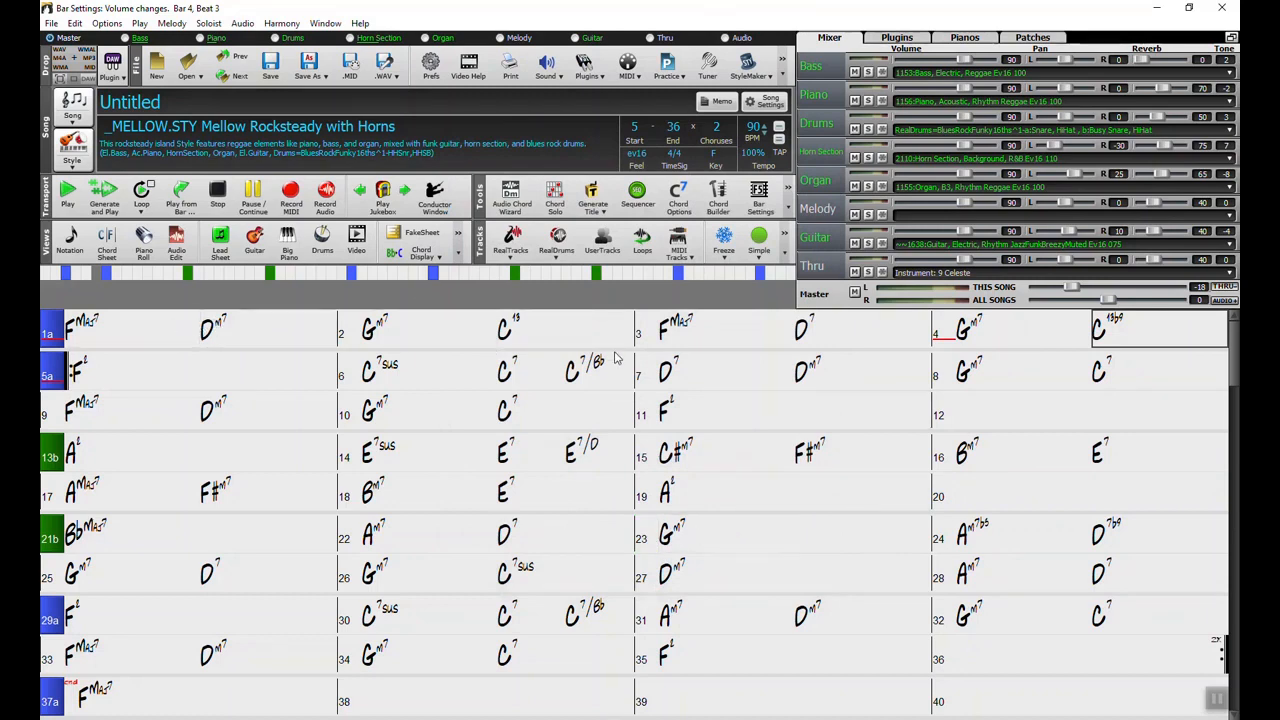
# - Apply a rest to the Gm7 chord on beat 1 of bar 4 for all instruments except Bass and Horn Section
pyautogui.click(1127, 340)
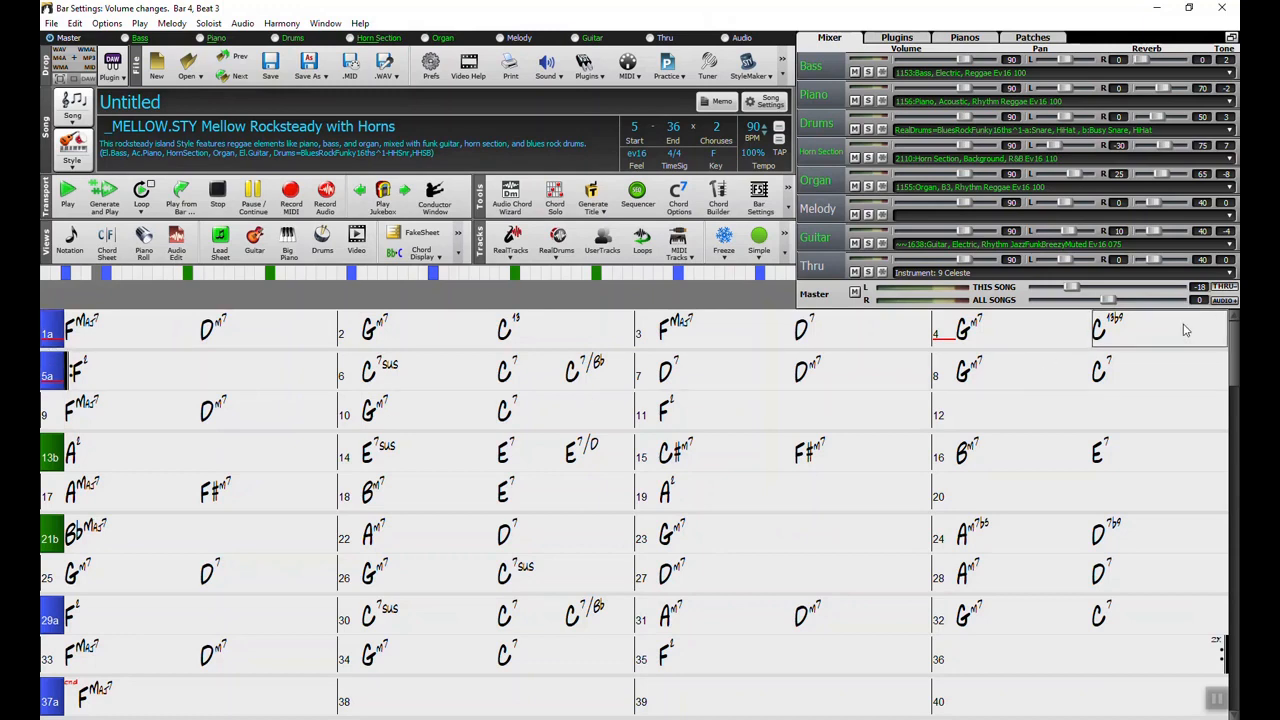
pyautogui.click(998, 334)
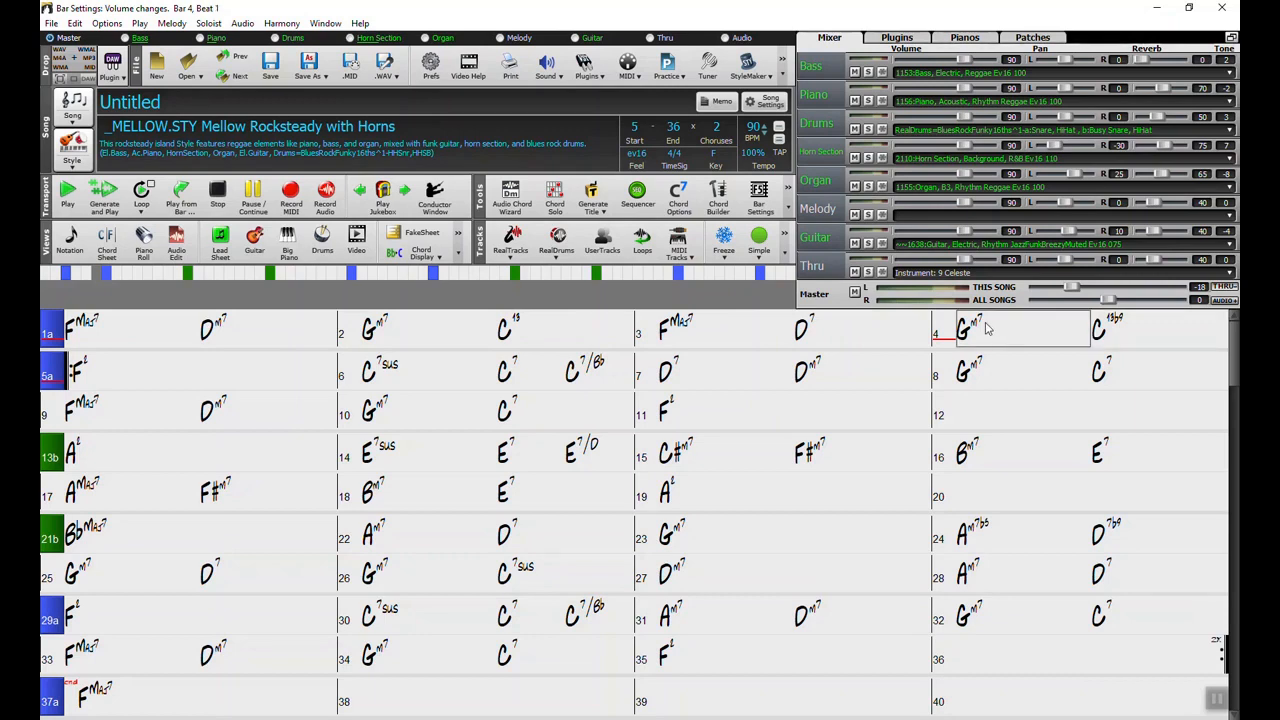
pyautogui.rightClick(988, 330)
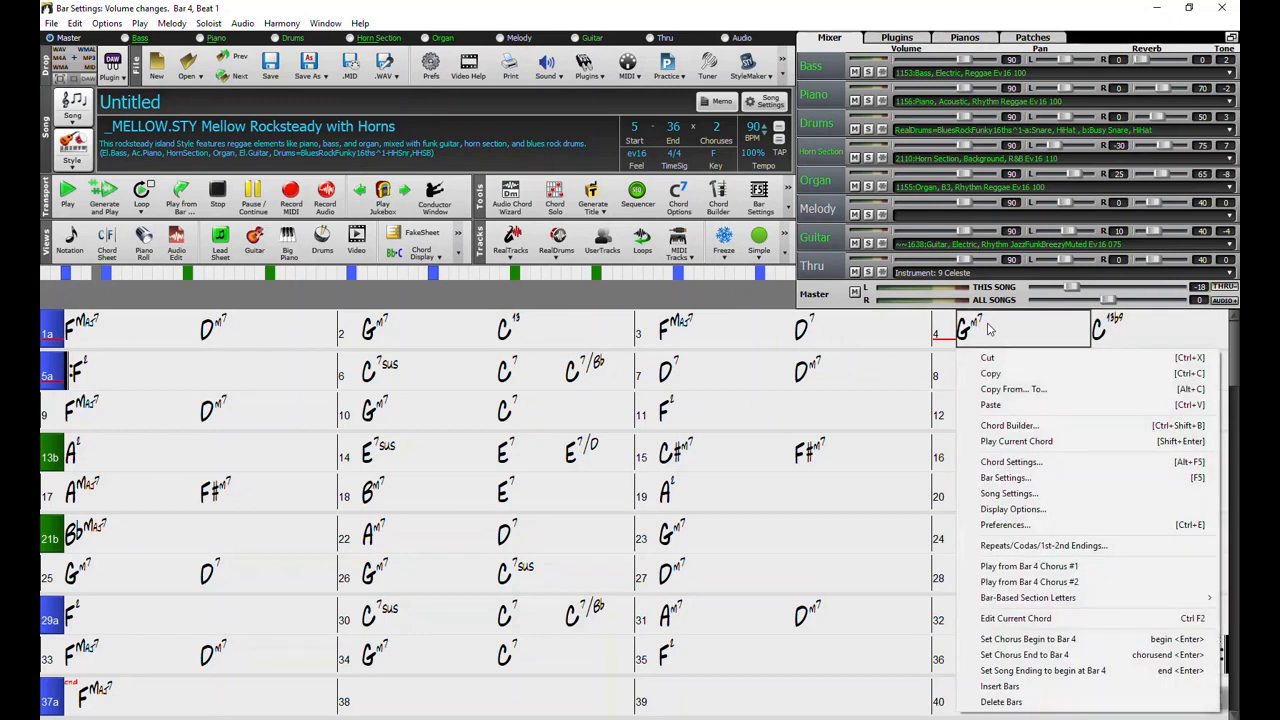
pyautogui.click(995, 464)
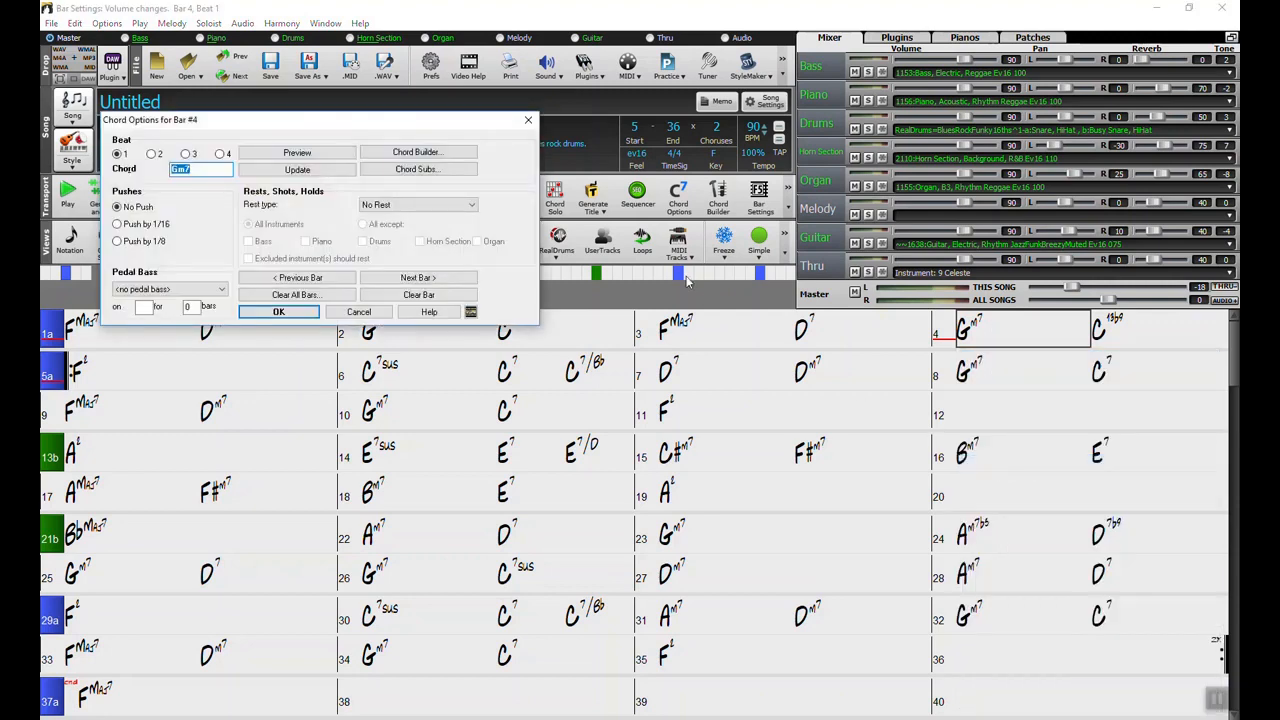
pyautogui.click(376, 204)
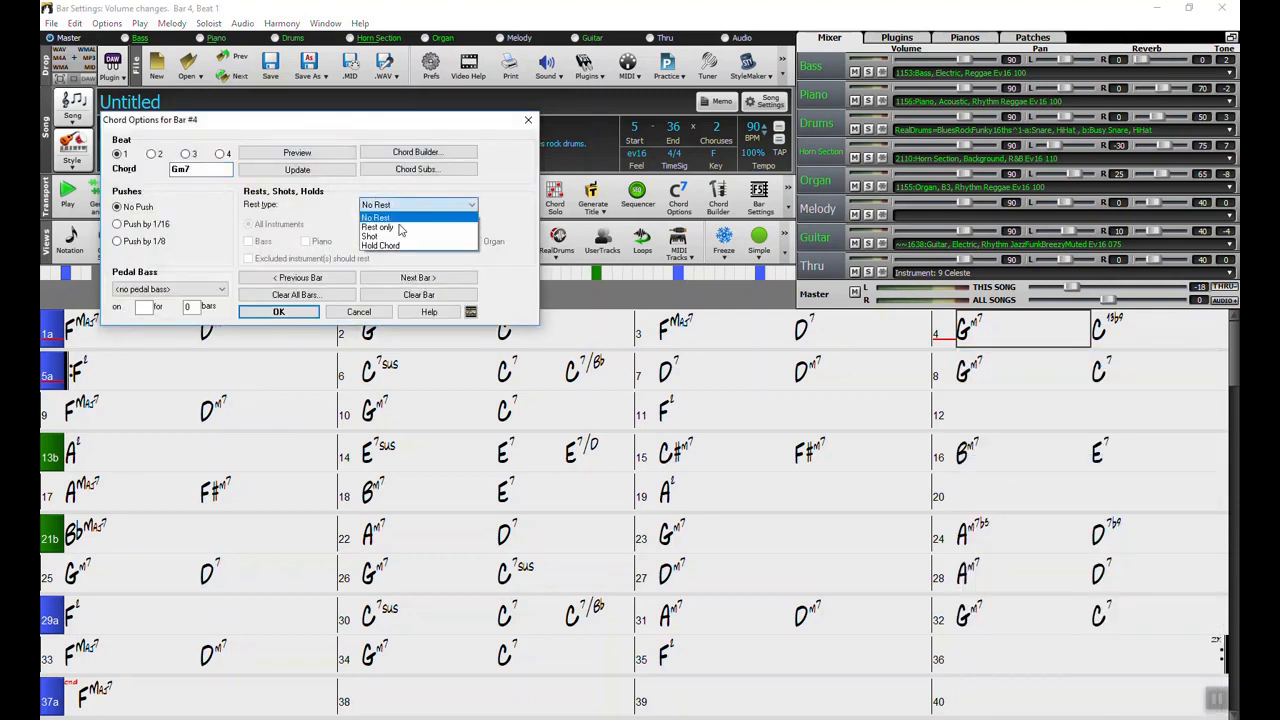
pyautogui.click(400, 230)
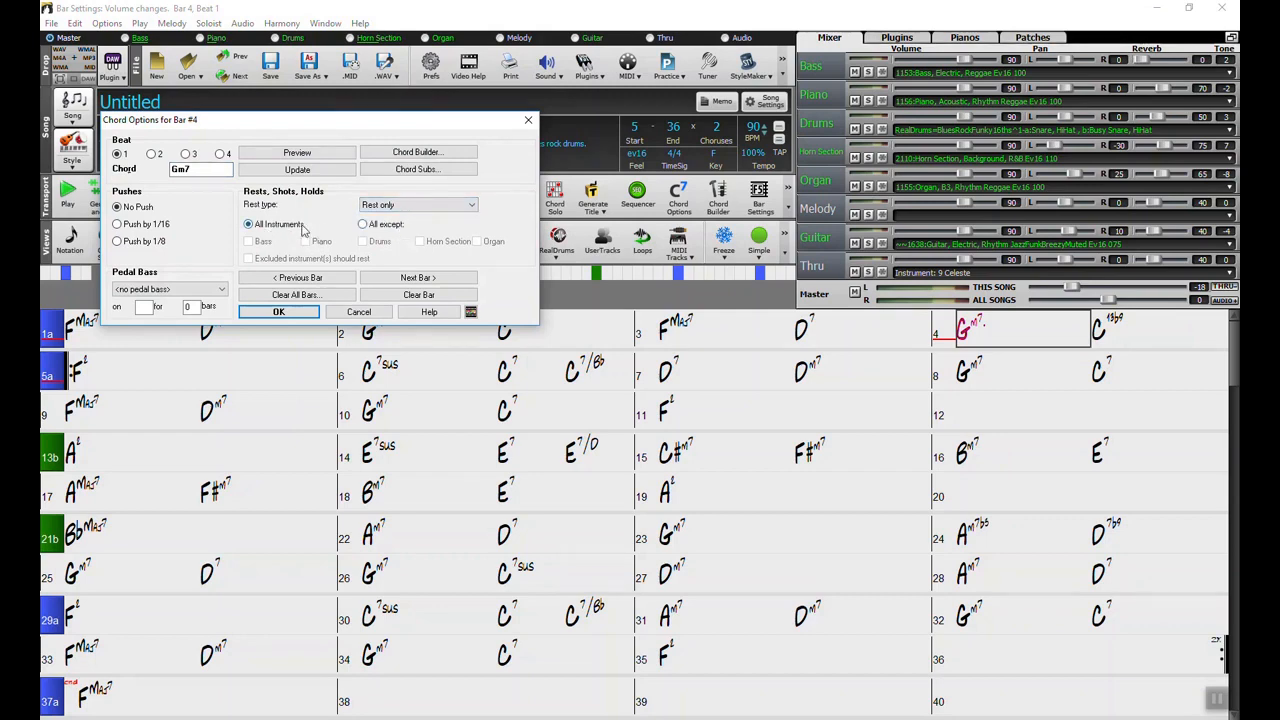
pyautogui.click(364, 224)
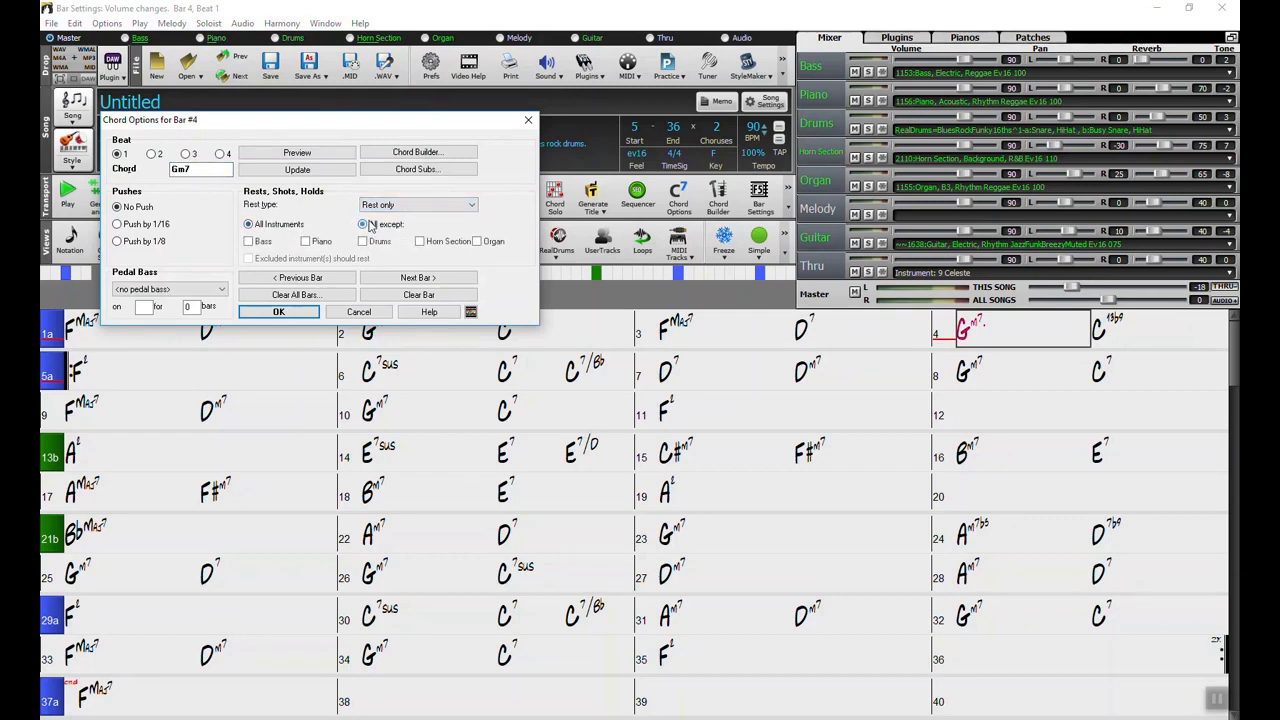
pyautogui.click(258, 244)
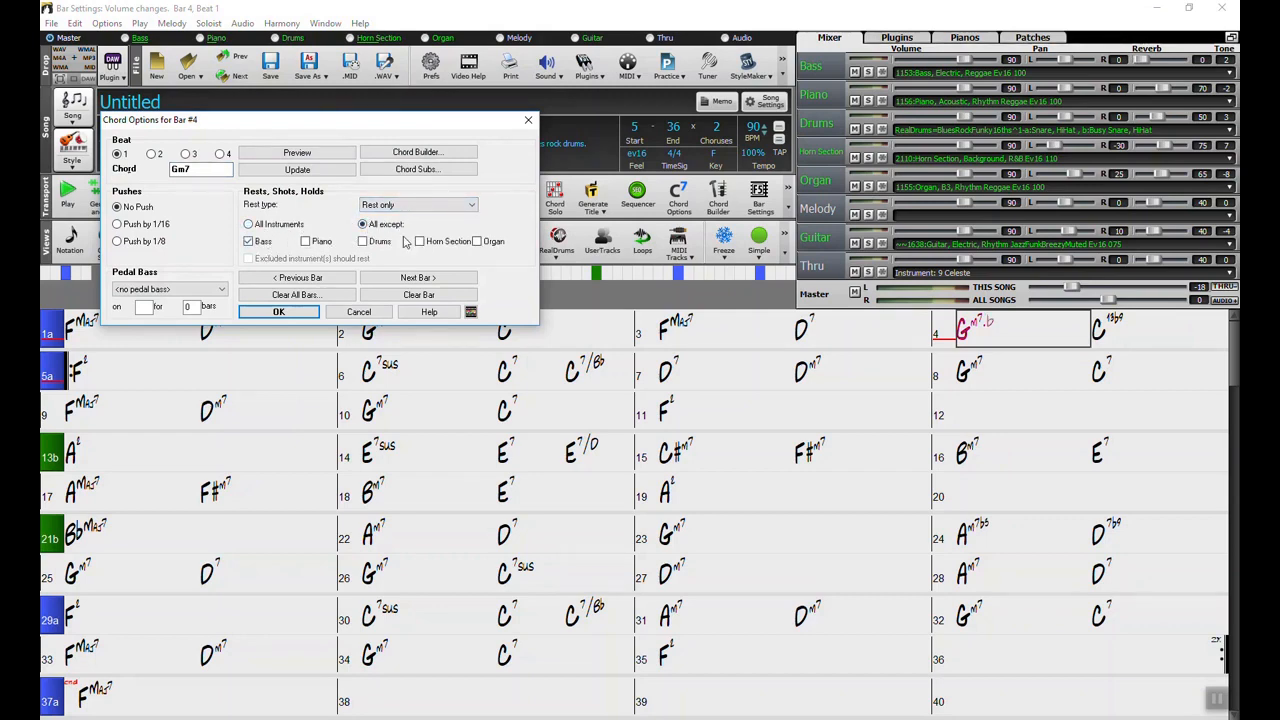
pyautogui.click(303, 313)
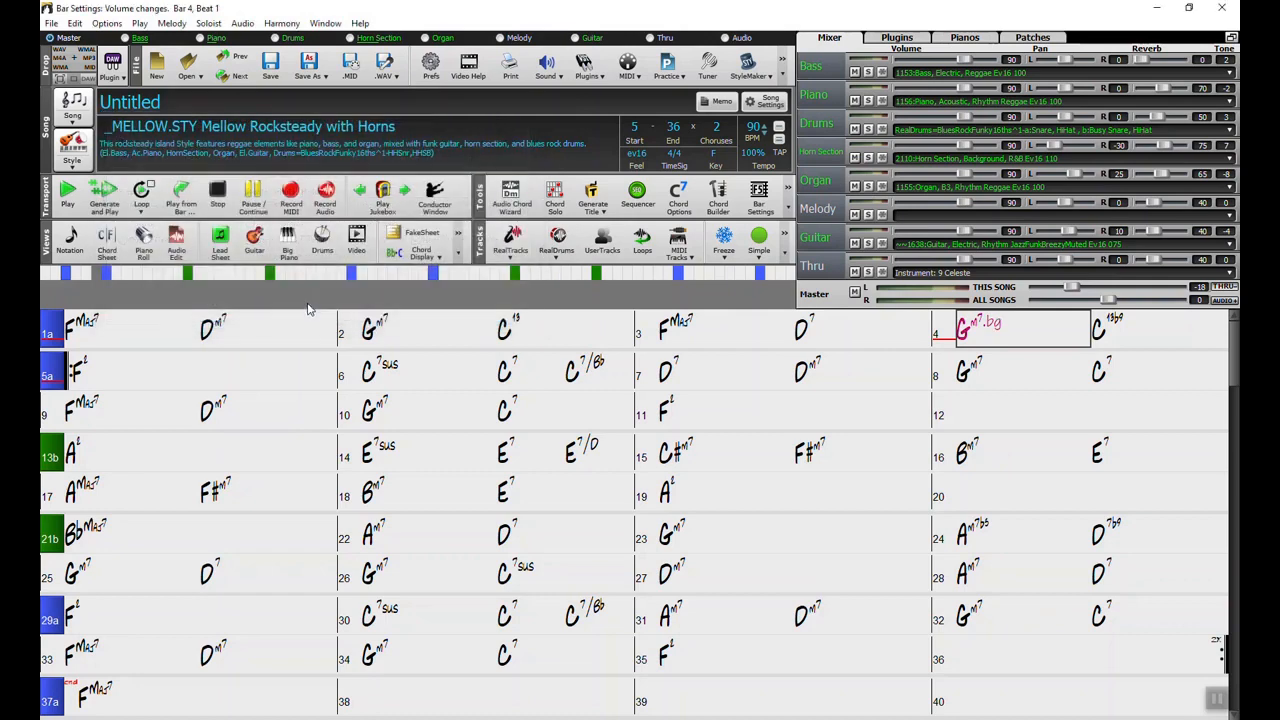
# - Regenerate the song and listen through the new intro into the first chorus, stopping playback after bar 6
pyautogui.click(114, 200)
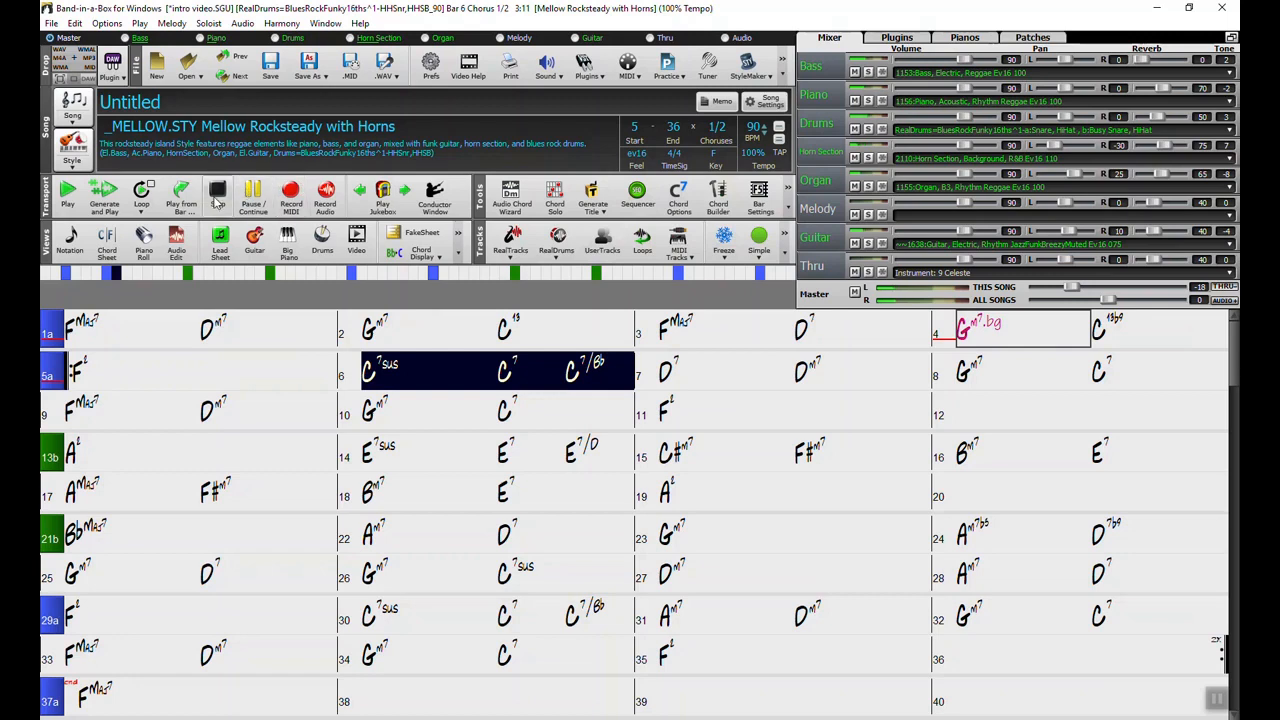
pyautogui.click(217, 203)
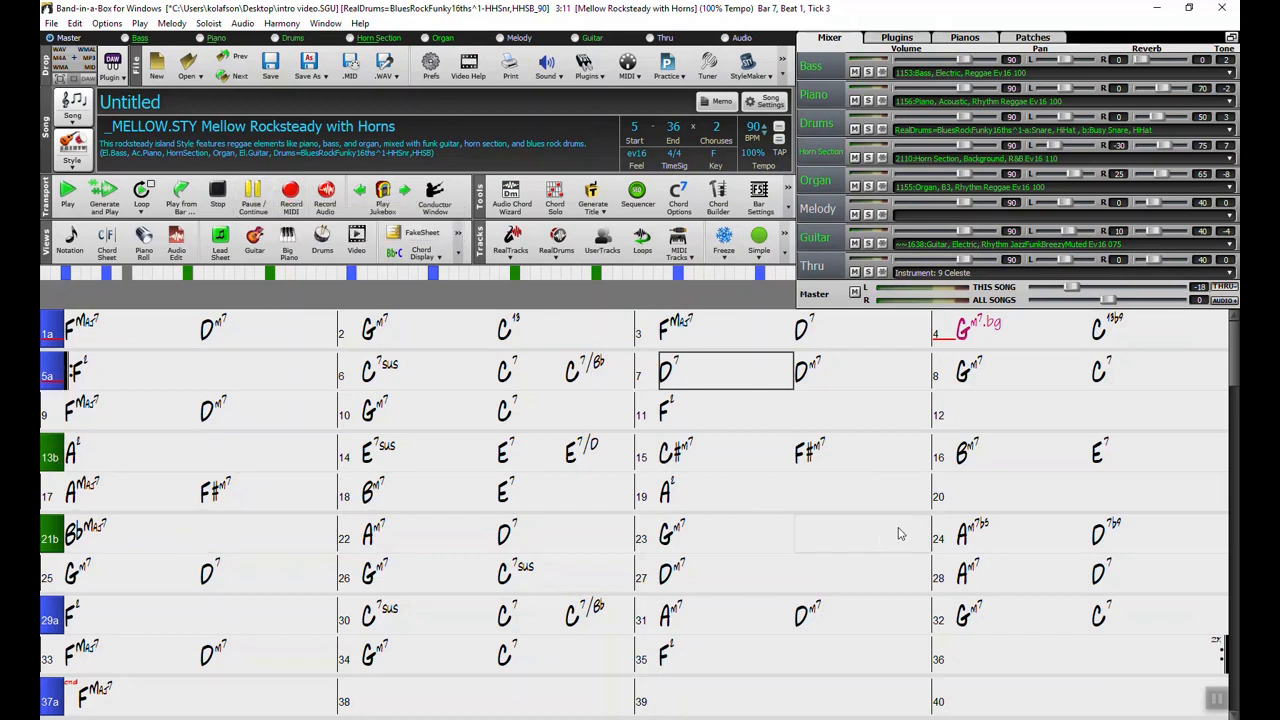
# - Play the song from bar 12 to hear the change into the B section at bar 13, stopping after bar 14
pyautogui.click(971, 413)
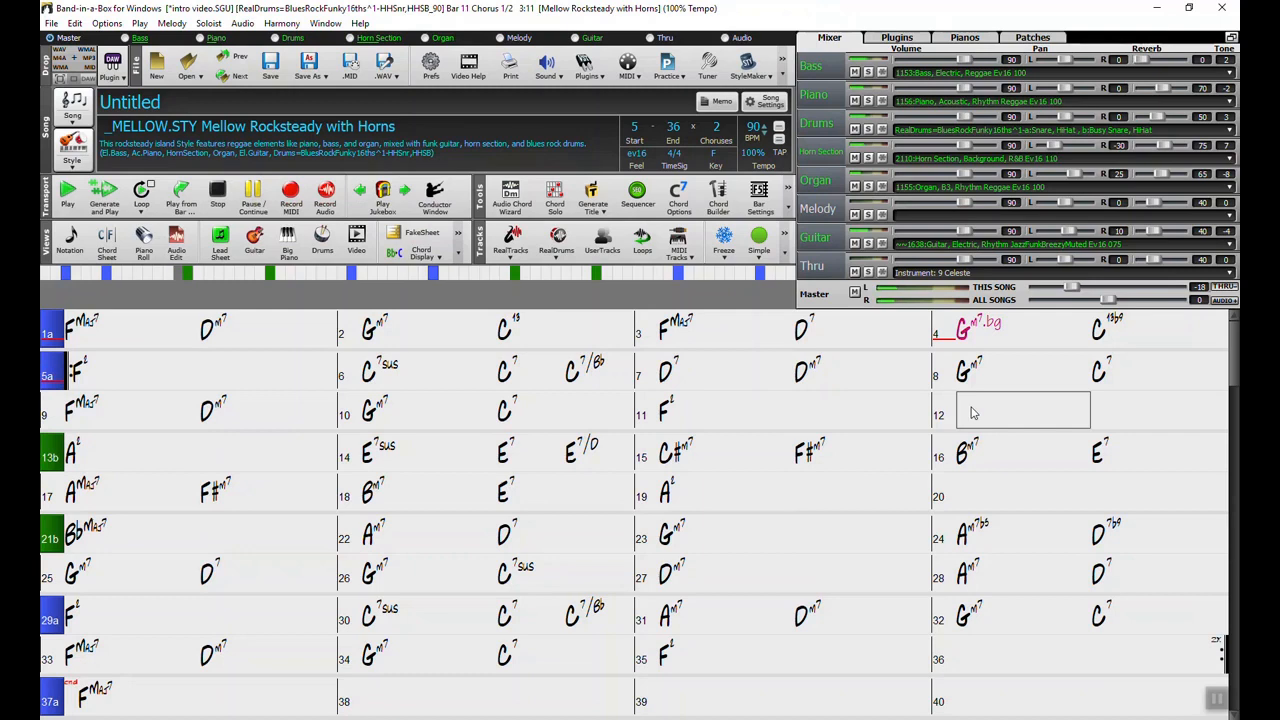
pyautogui.moveTo(972, 412); pyautogui.dragTo(995, 419)
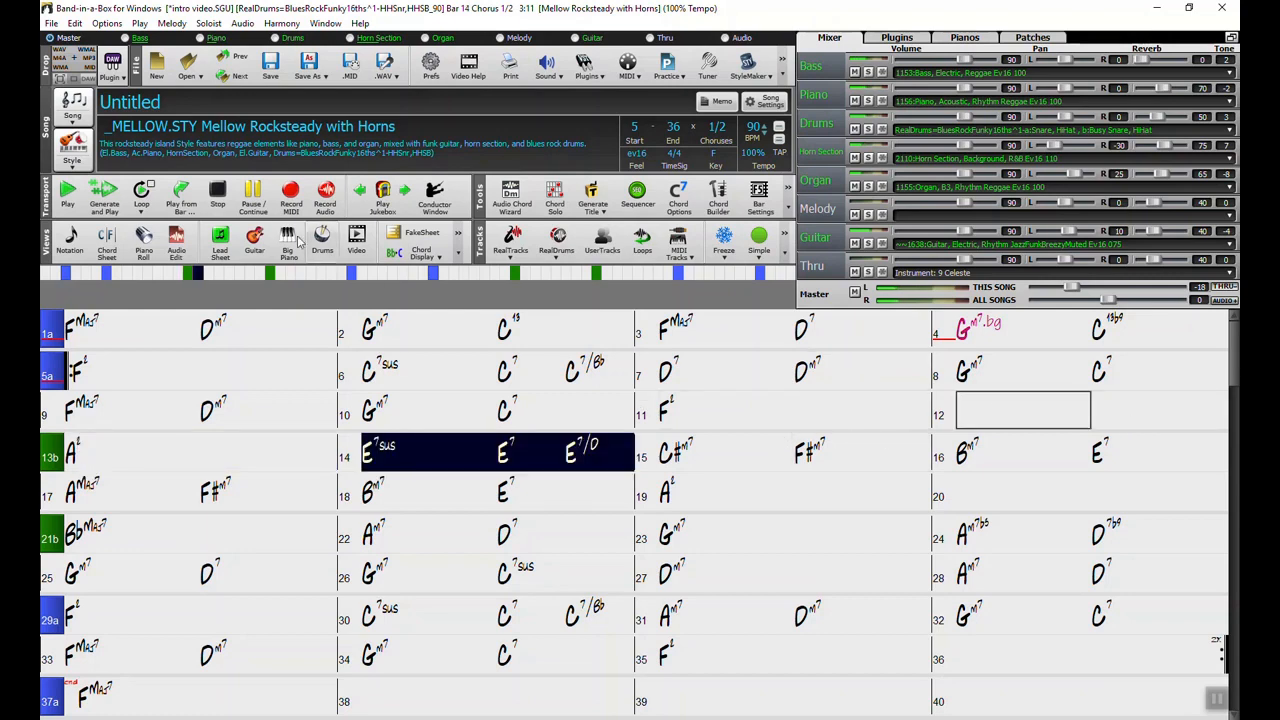
pyautogui.click(224, 205)
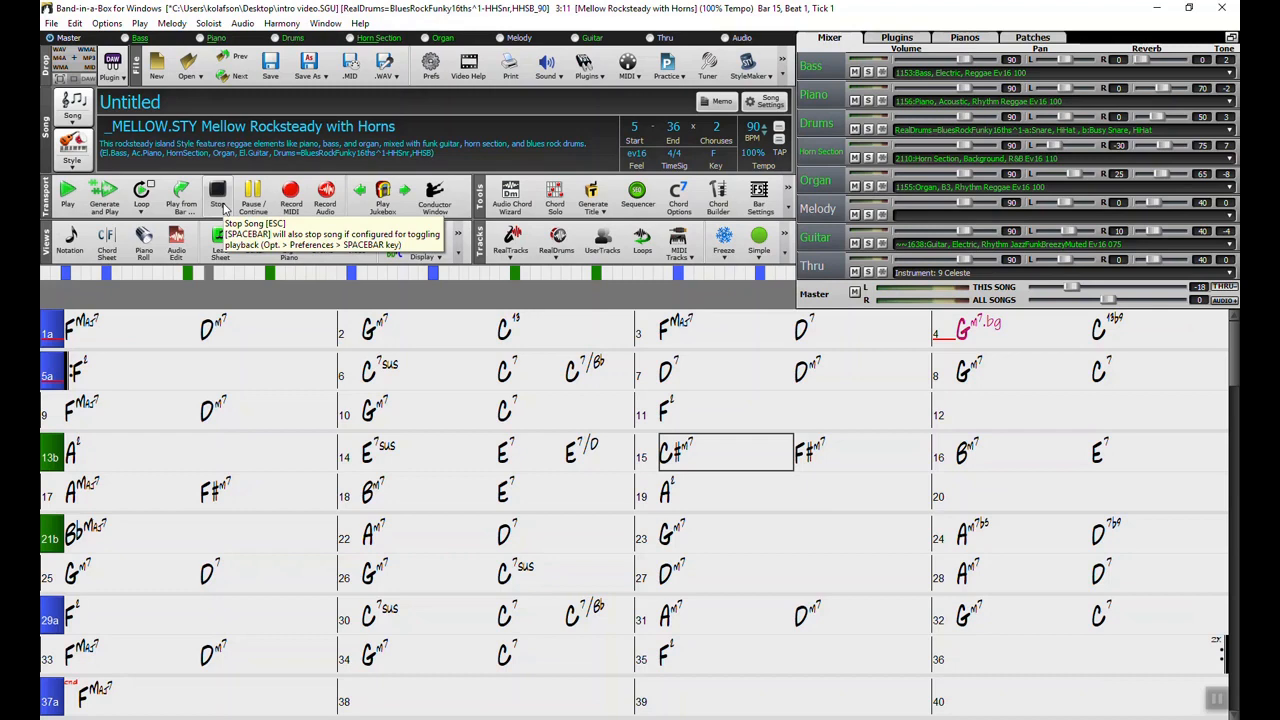
# - Add a style change to _SLOWSKA, Slow Ska with Horn Section, at bar 21 in the bar's settings
pyautogui.rightClick(113, 539)
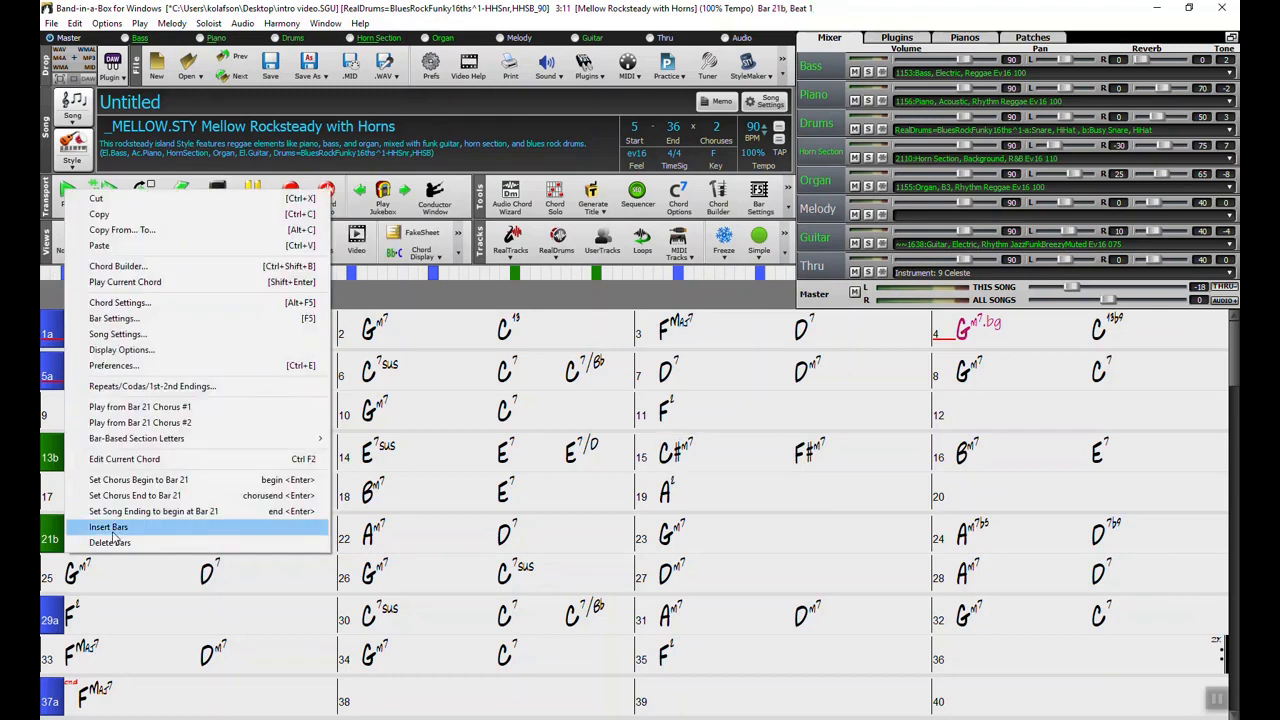
pyautogui.click(146, 318)
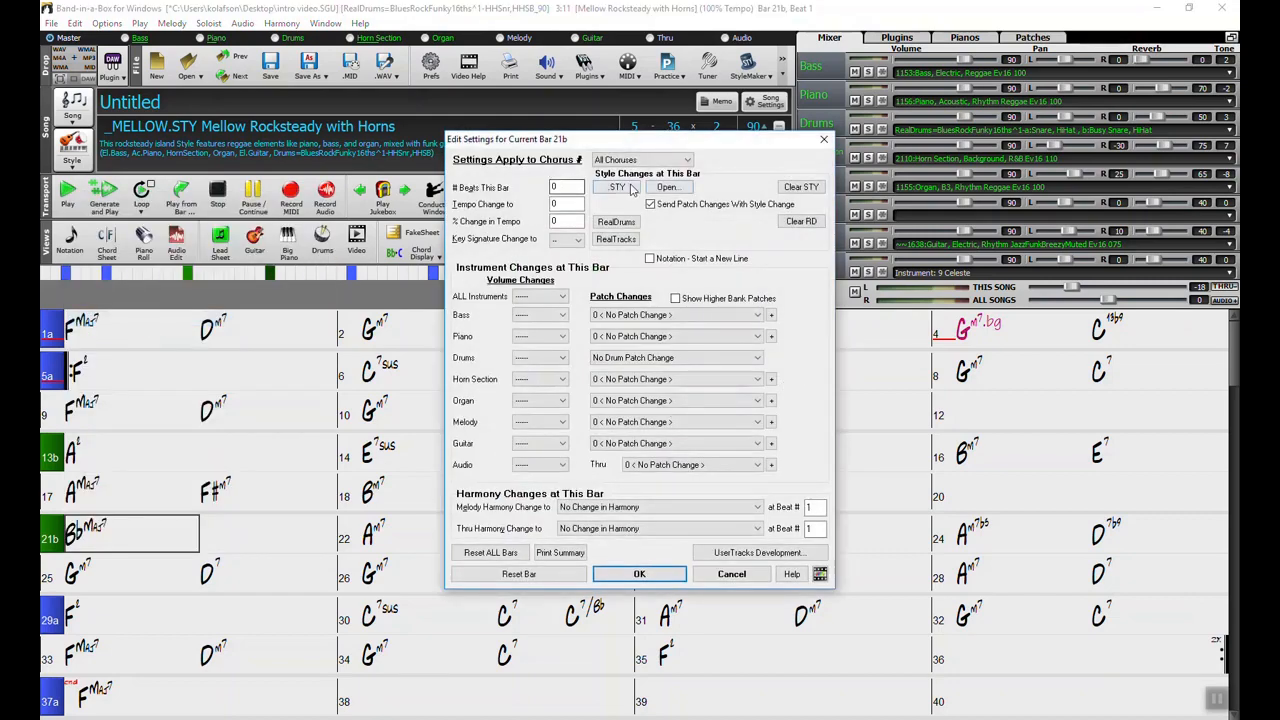
pyautogui.click(620, 190)
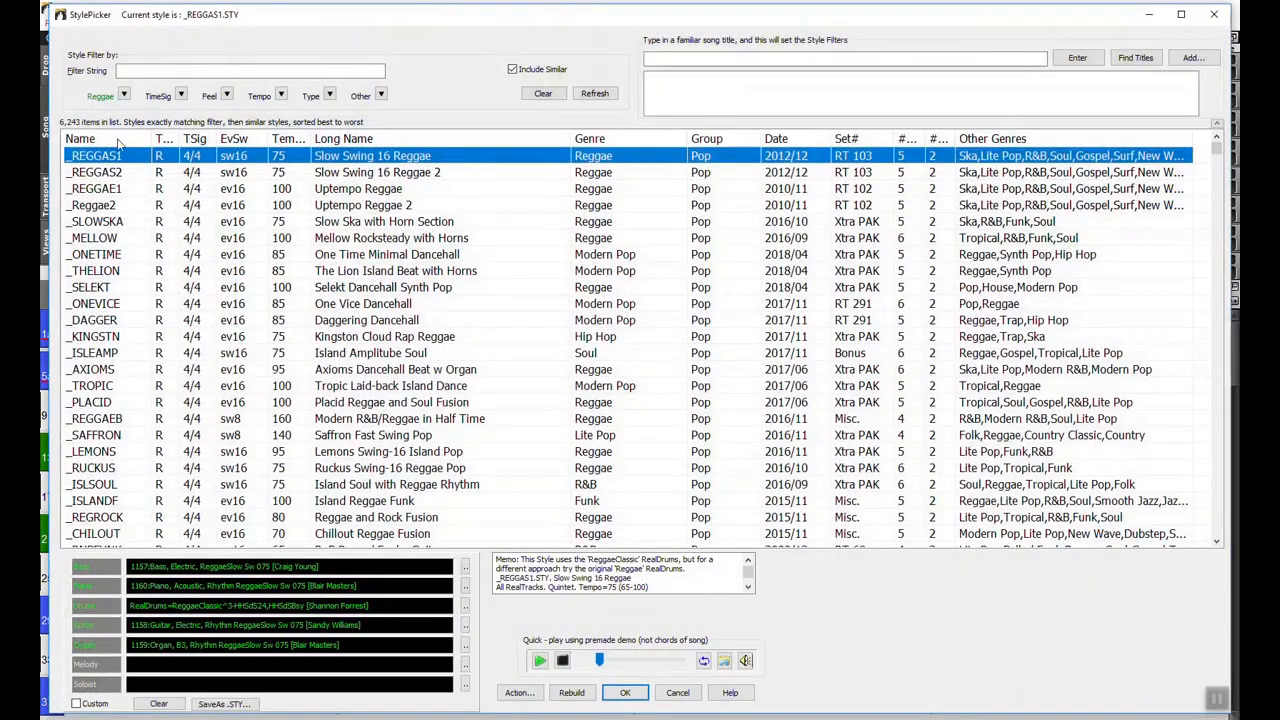
pyautogui.click(330, 226)
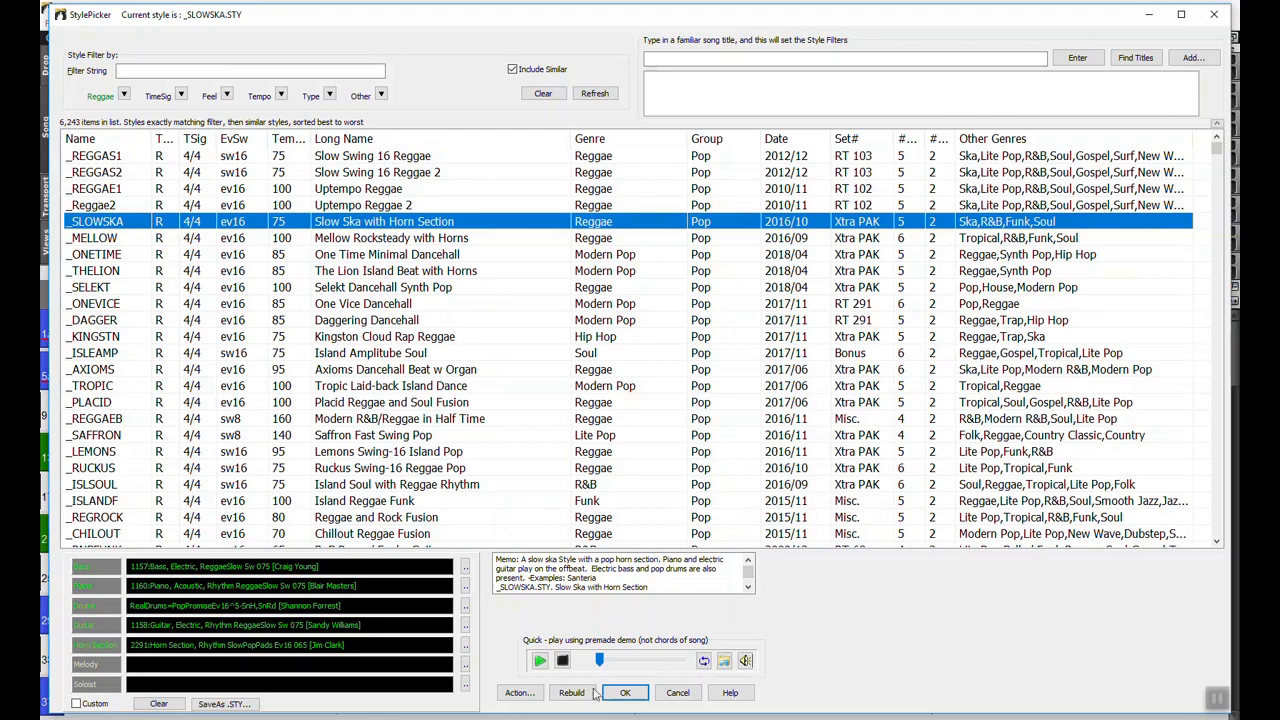
pyautogui.click(624, 693)
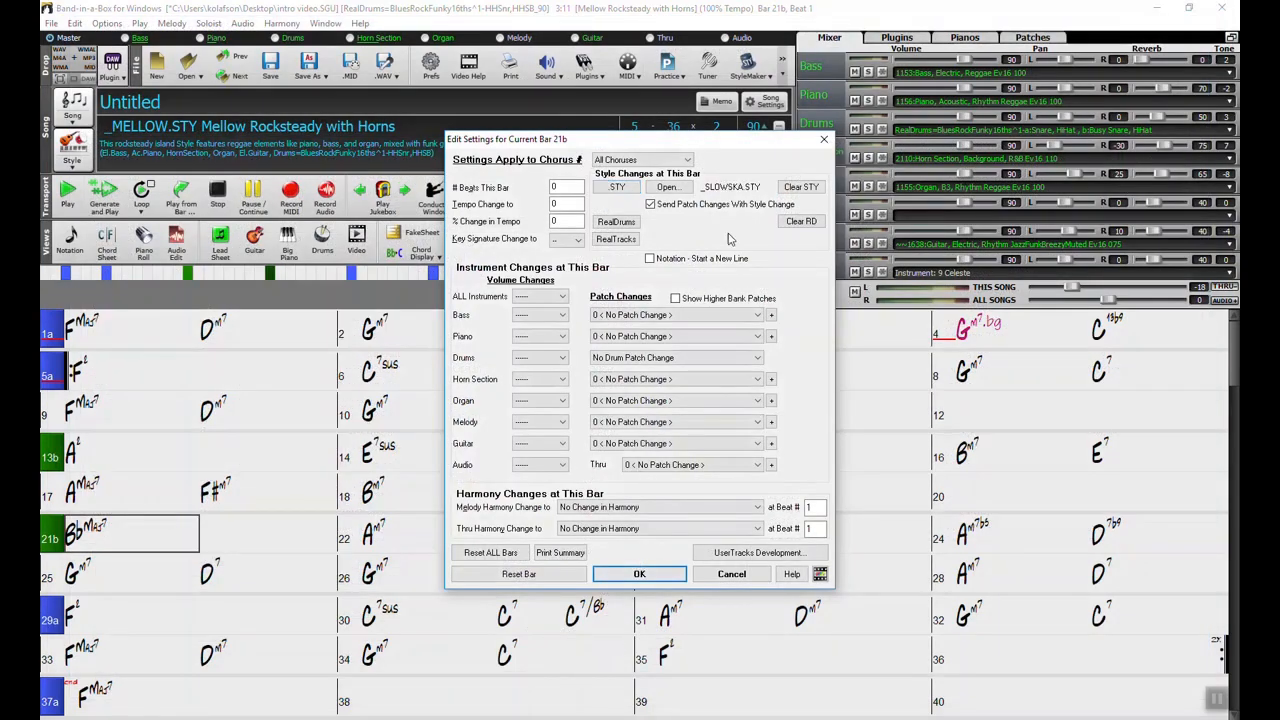
pyautogui.click(646, 575)
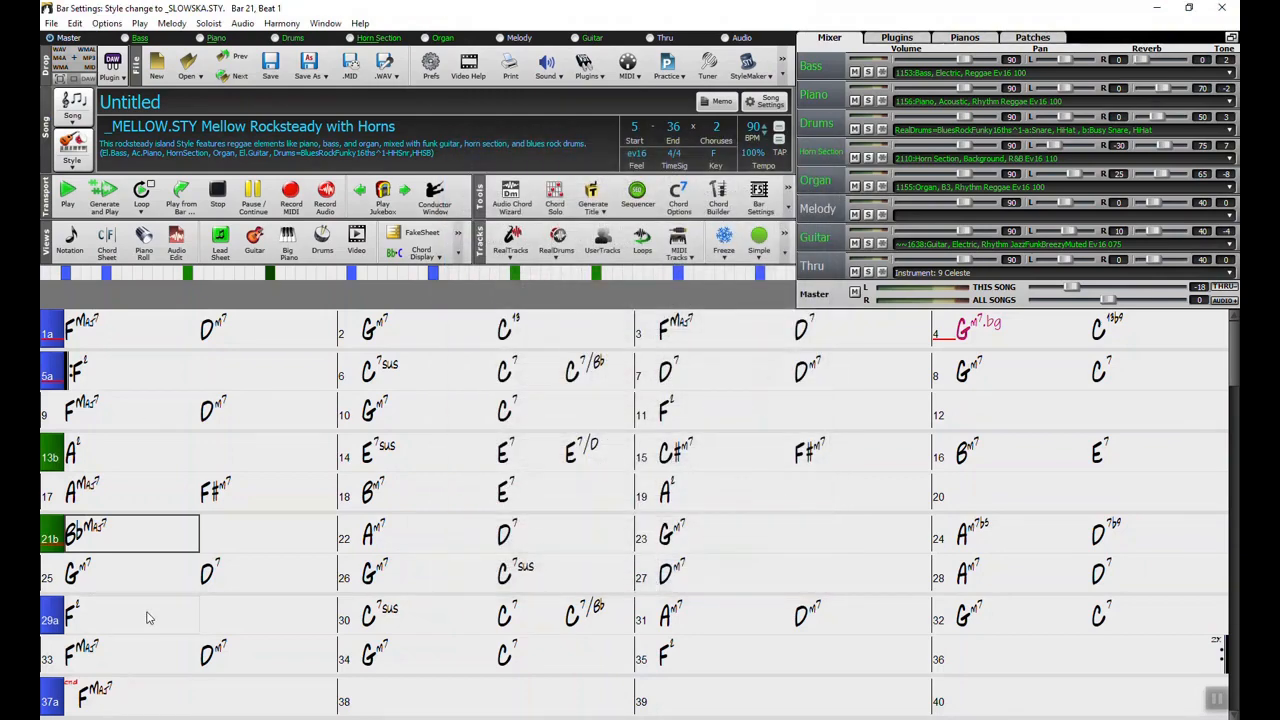
# - Add a style change back to _MELLOW, Mellow Rocksteady with Horns, at bar 29 in the bar's settings
pyautogui.rightClick(115, 613)
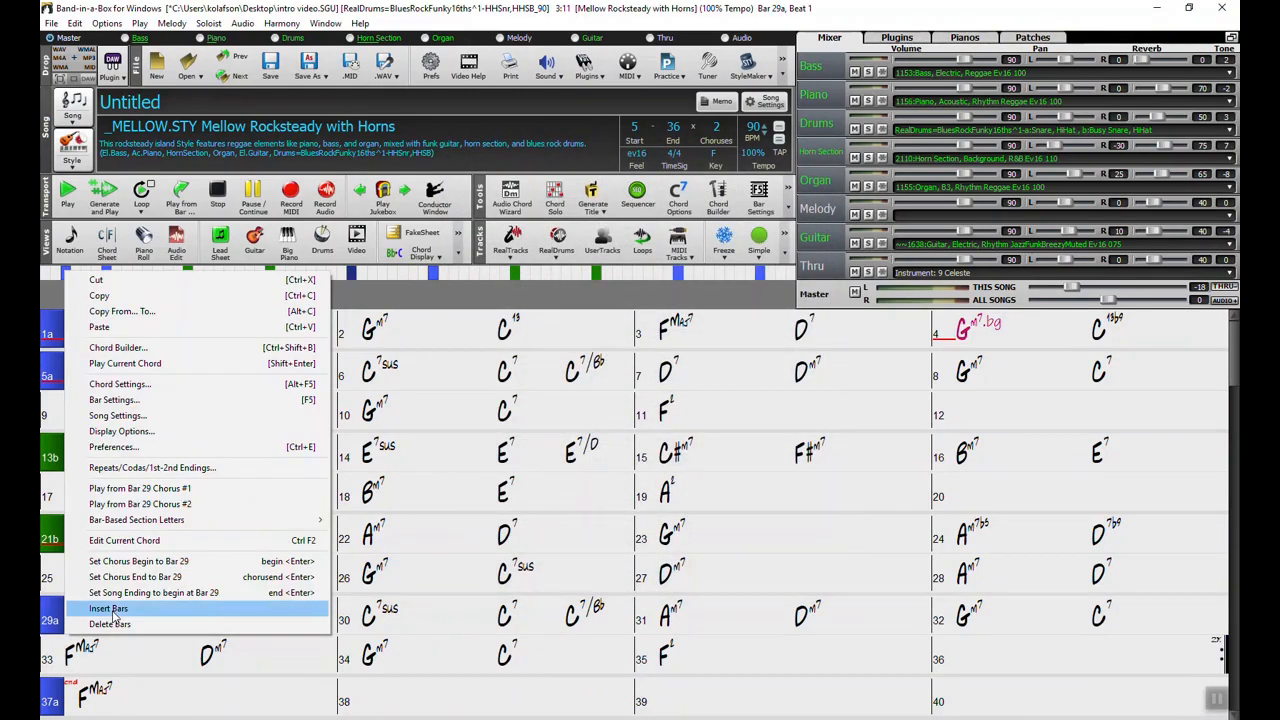
pyautogui.click(181, 402)
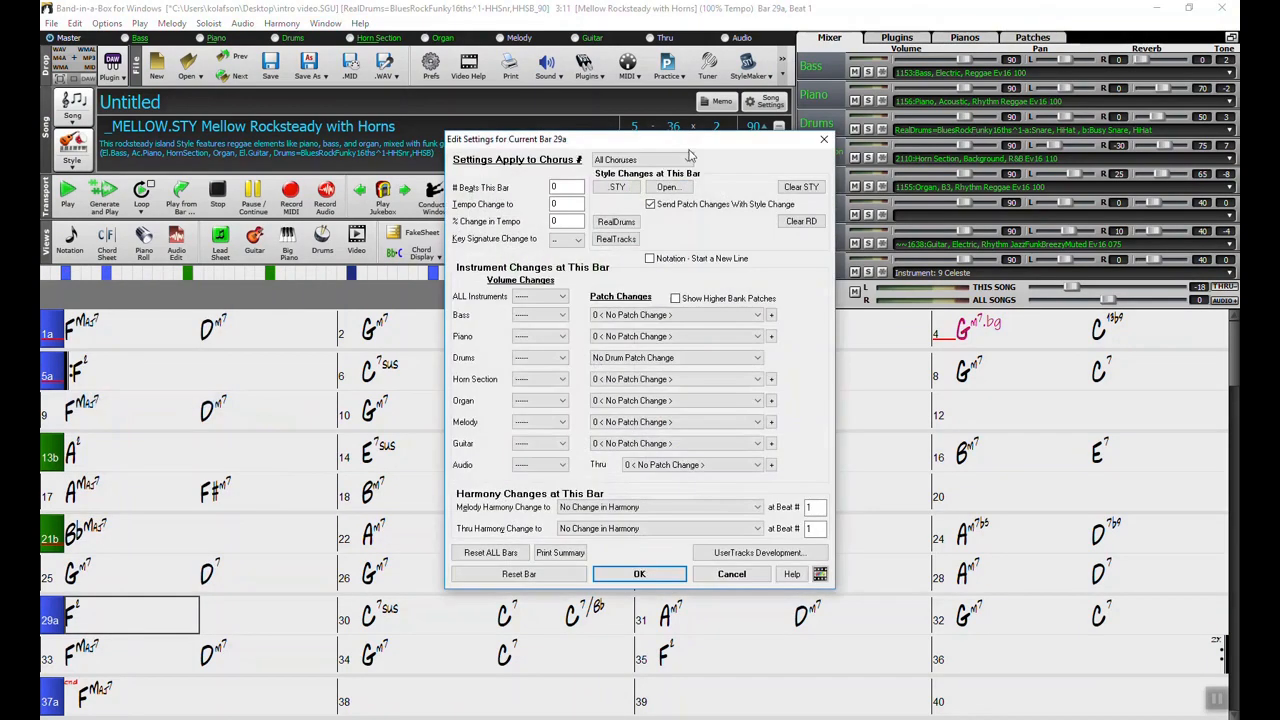
pyautogui.click(628, 189)
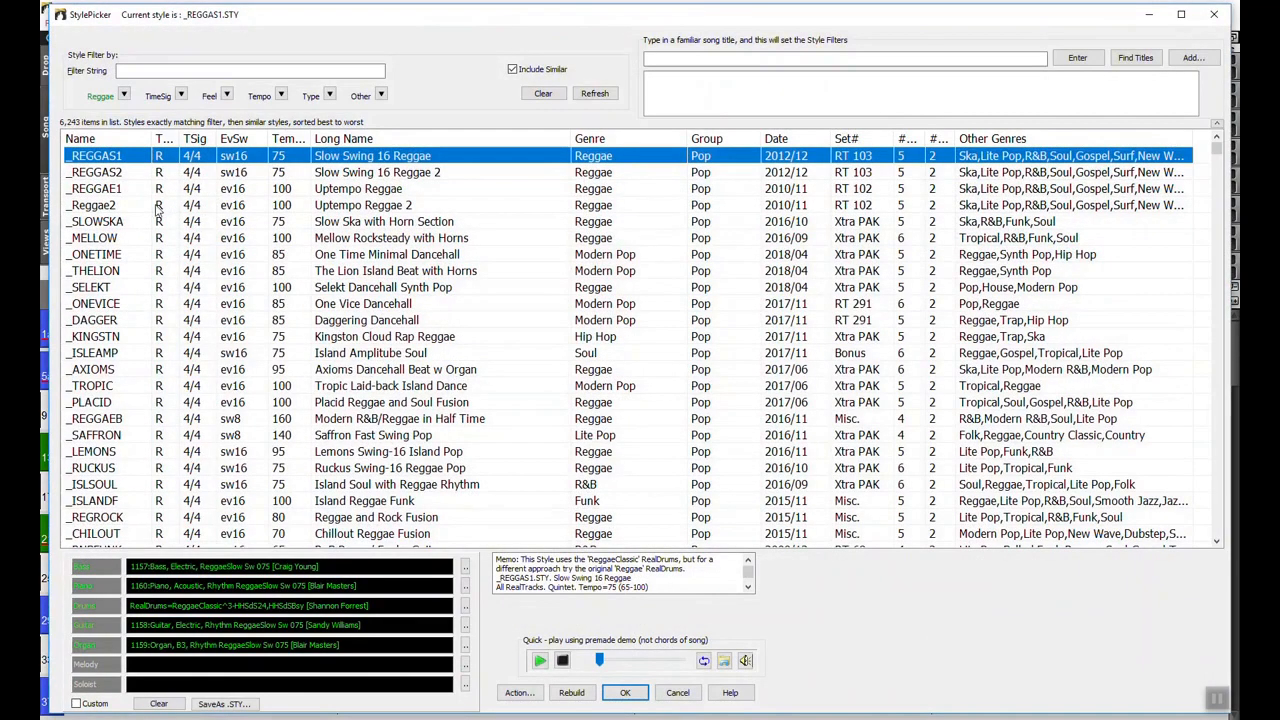
pyautogui.click(137, 238)
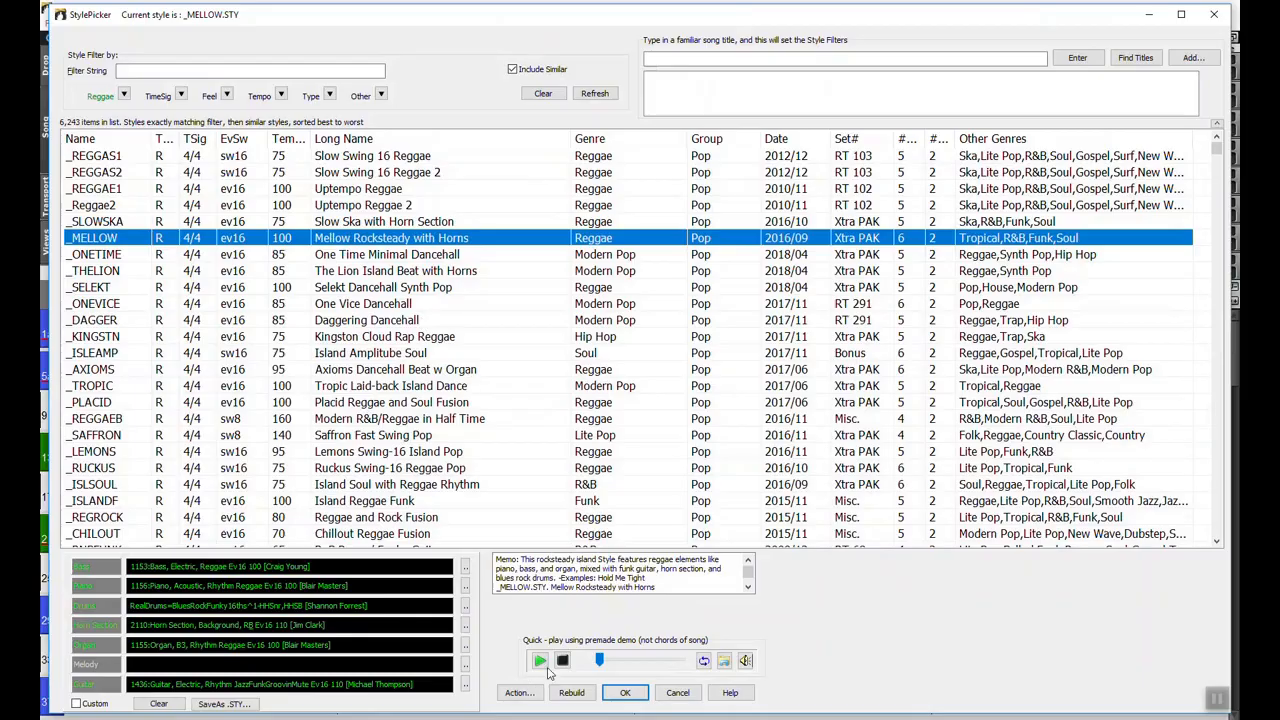
pyautogui.click(632, 697)
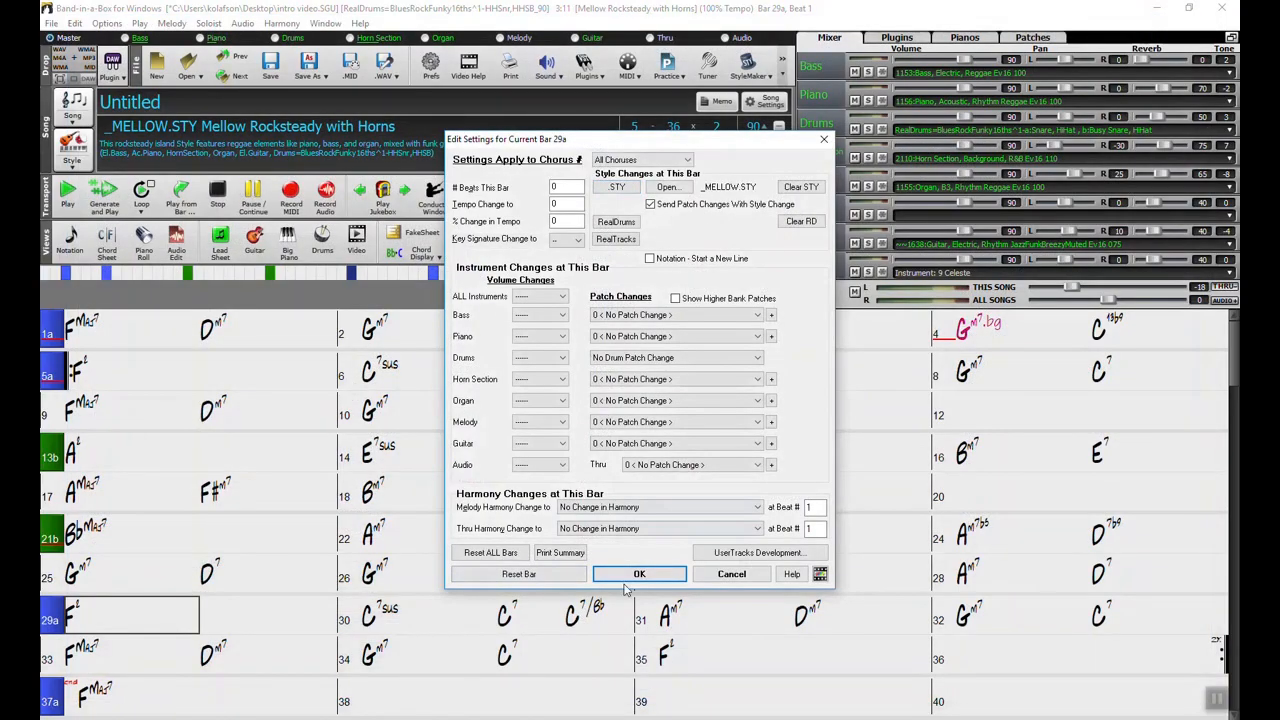
pyautogui.click(630, 578)
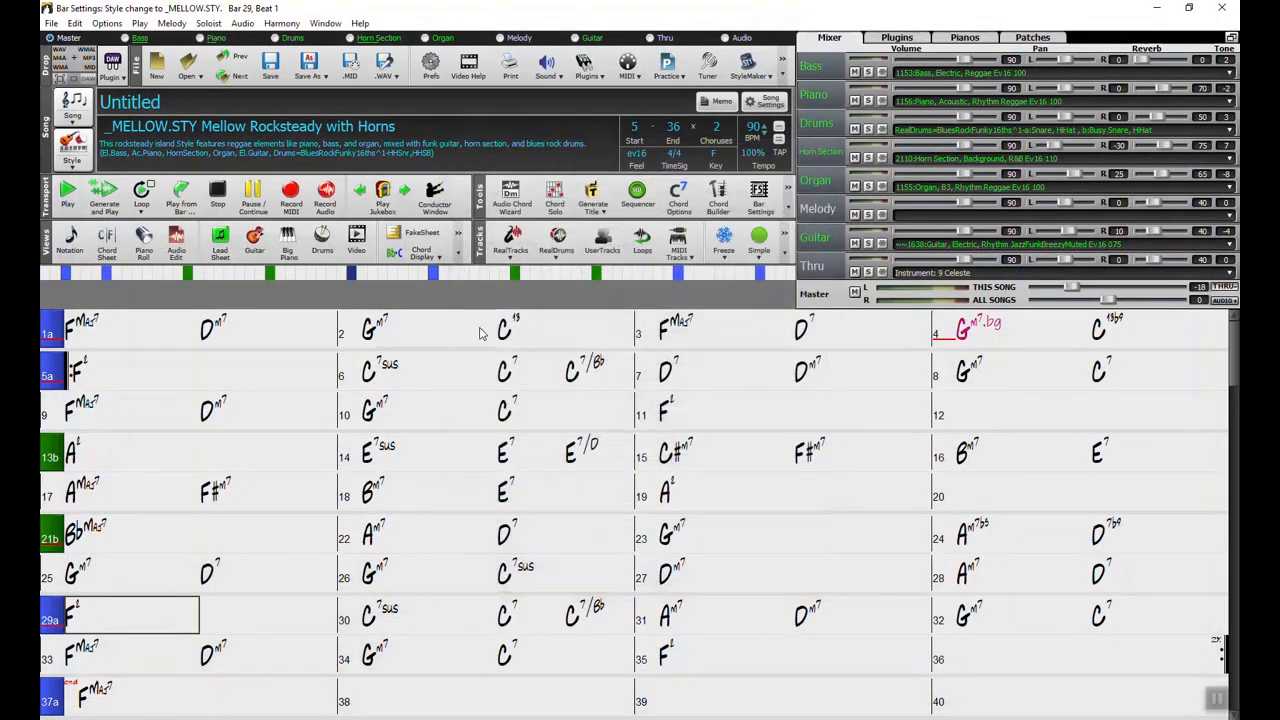
# - Play the song from bar 17 of chorus 2 to hear both style changes, stopping after bar 29
pyautogui.rightClick(171, 499)
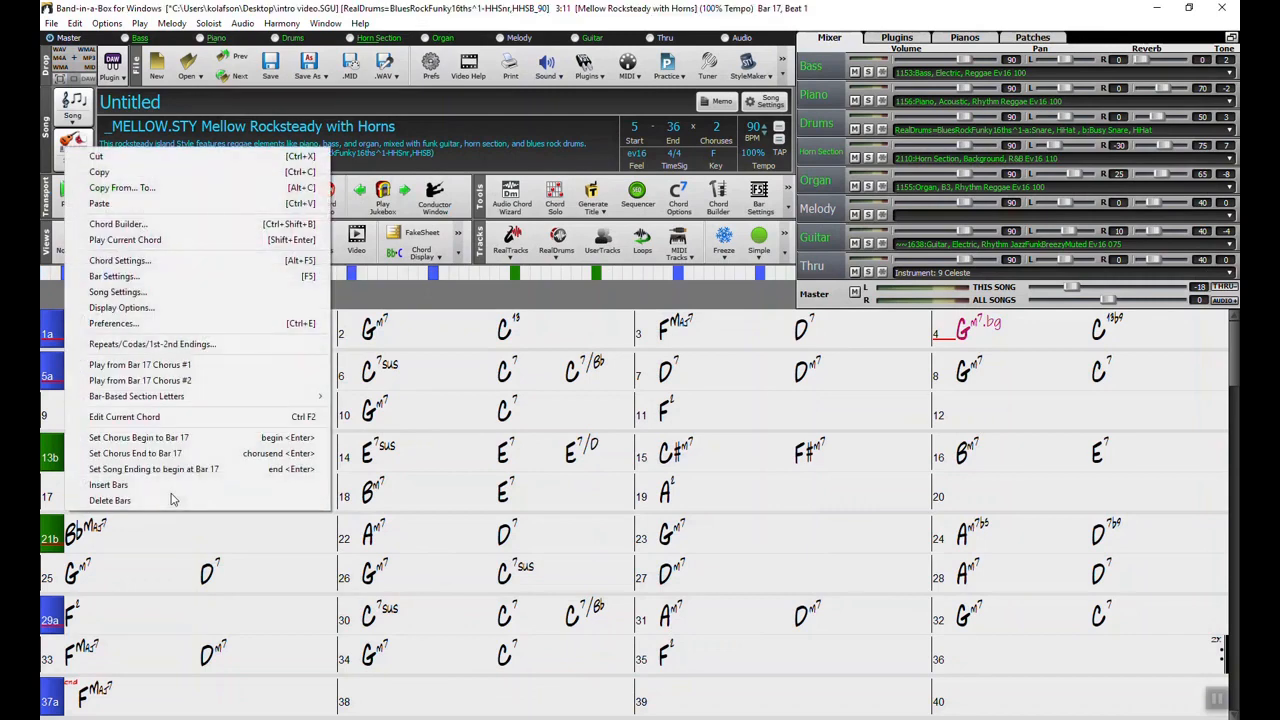
pyautogui.click(187, 381)
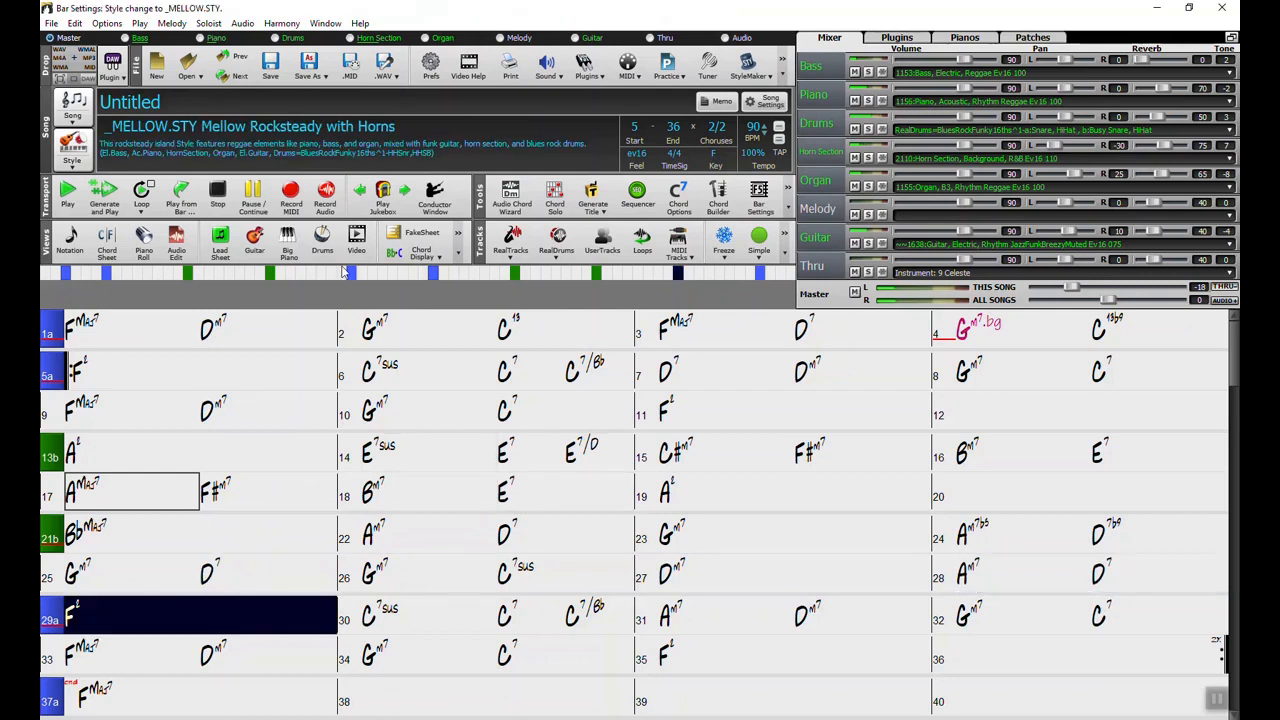
pyautogui.click(217, 200)
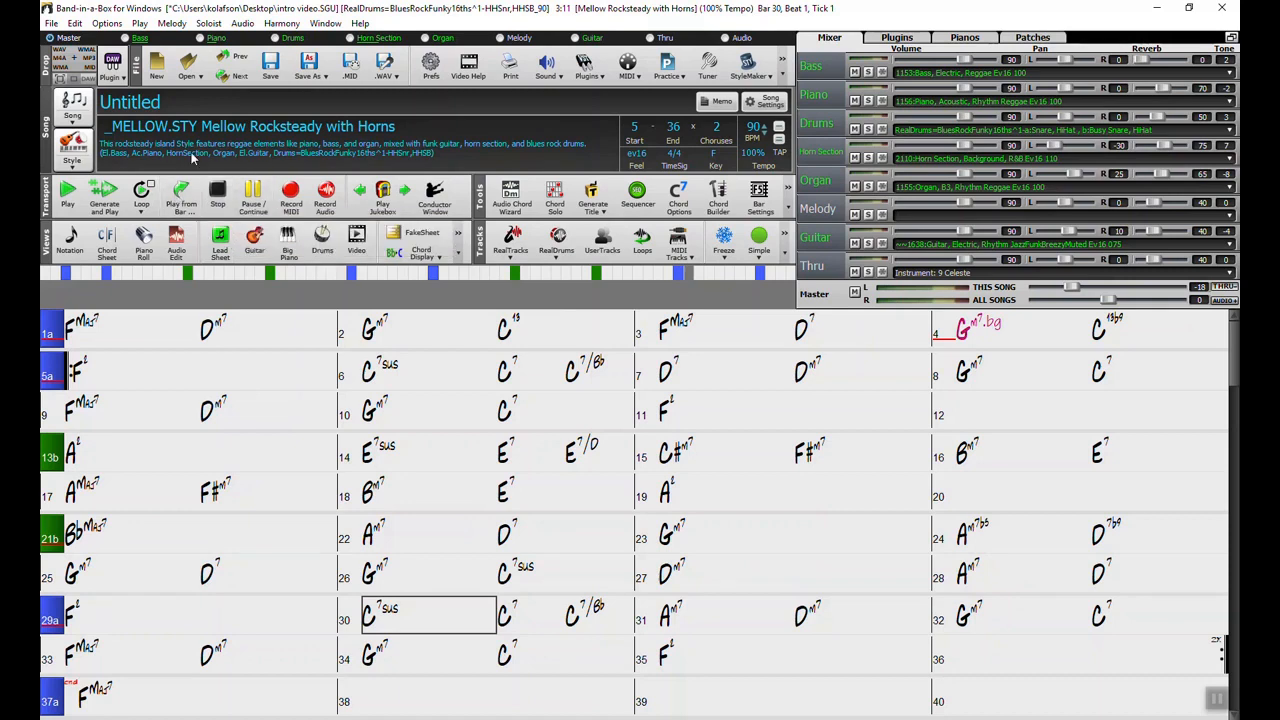
pyautogui.rightClick(128, 545)
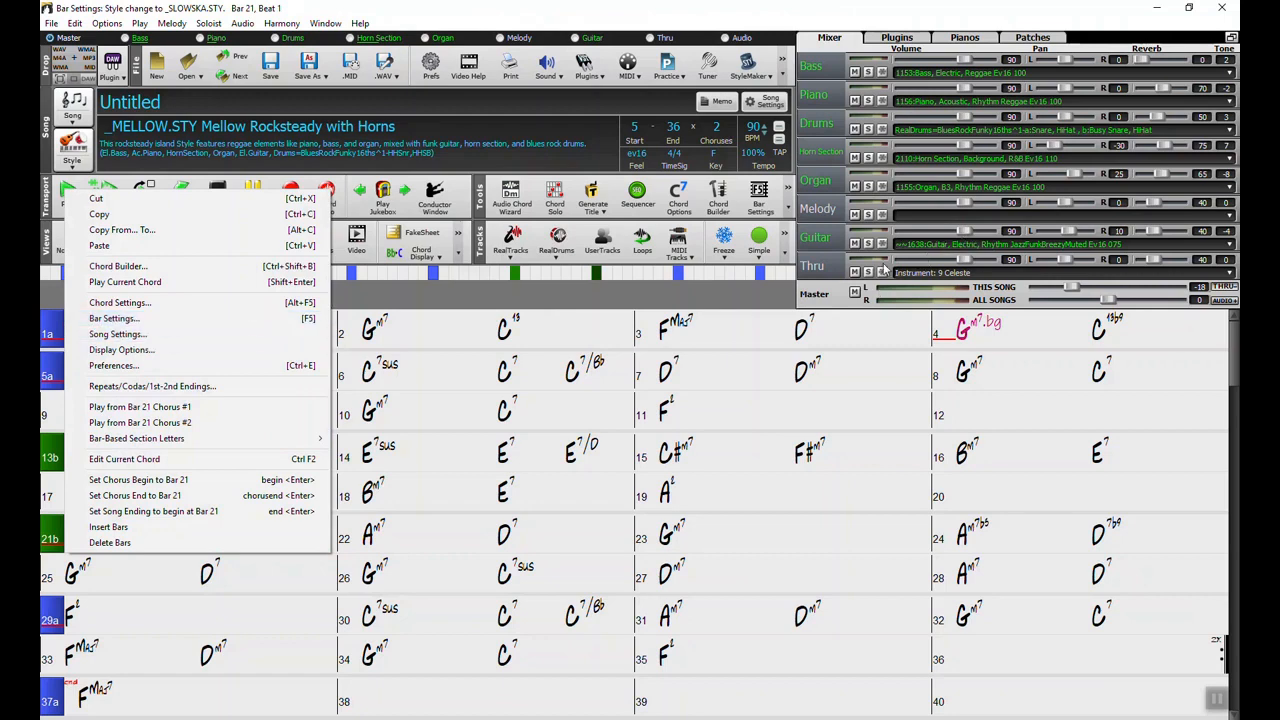
pyautogui.rightClick(968, 250)
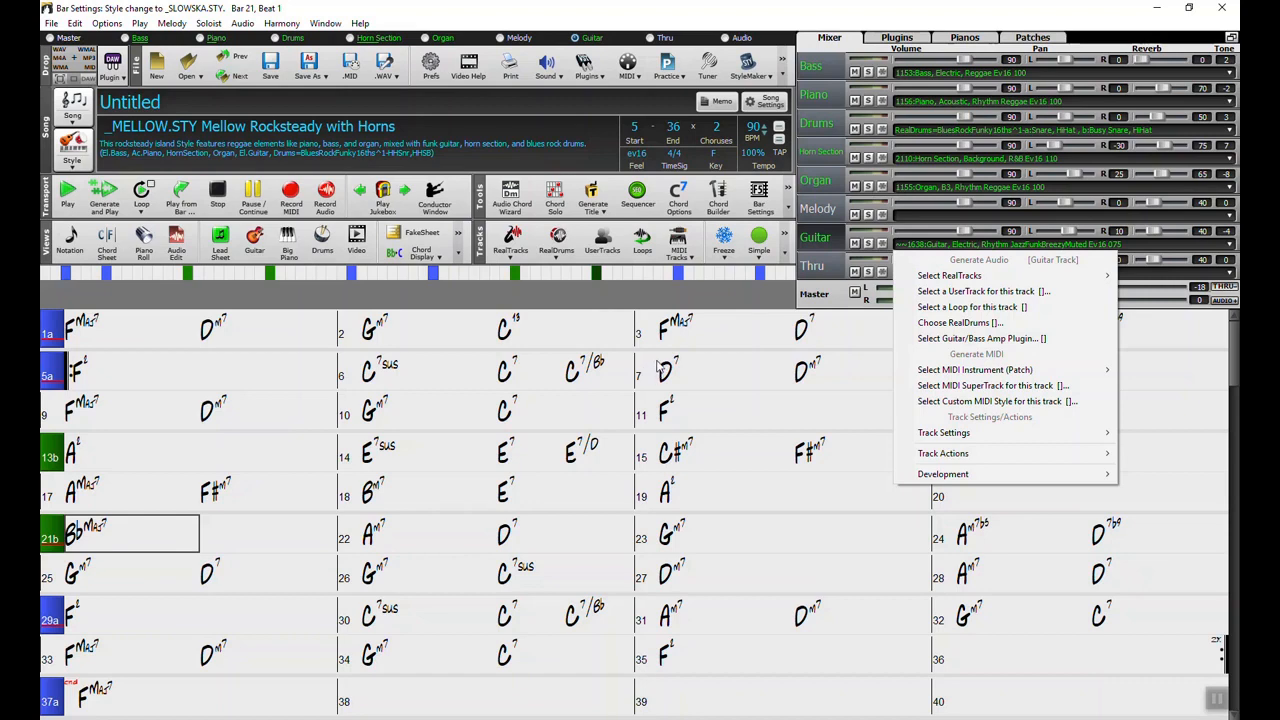
# - Play the song from bar 35 of chorus 2 through the ending and stop playback at bar 38
pyautogui.click(697, 664)
pyautogui.rightClick(697, 662)
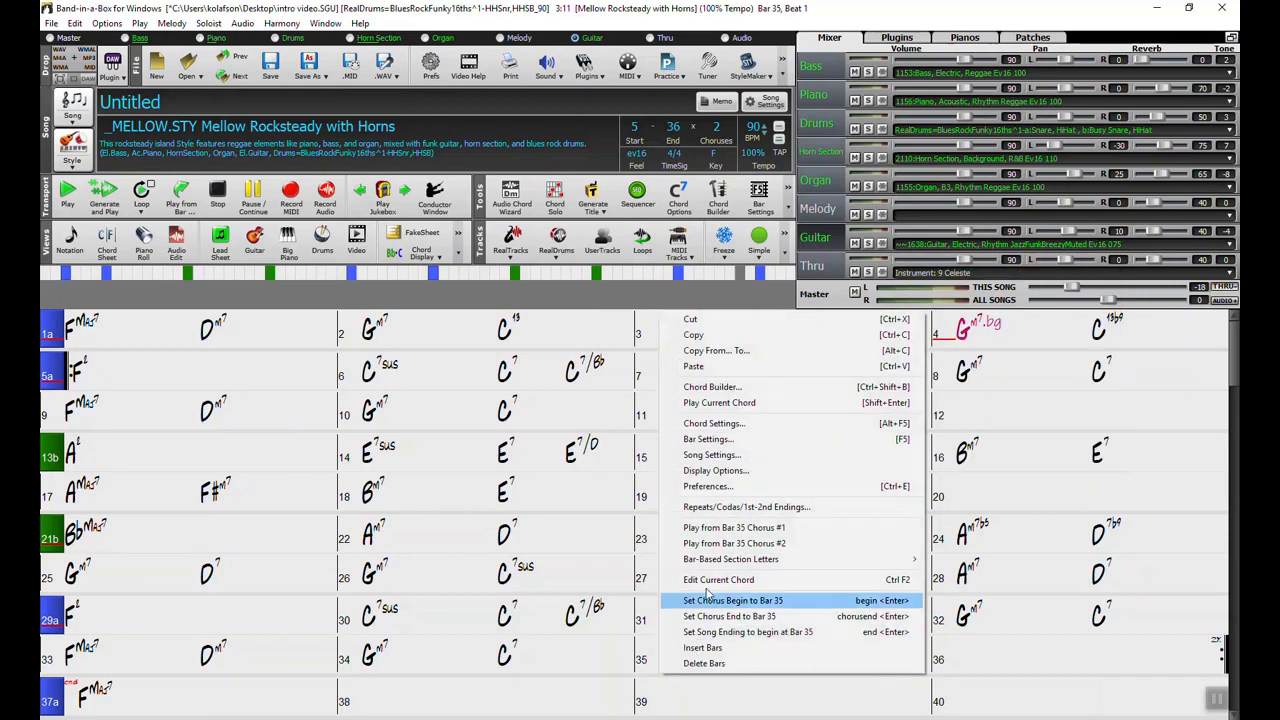
pyautogui.click(765, 542)
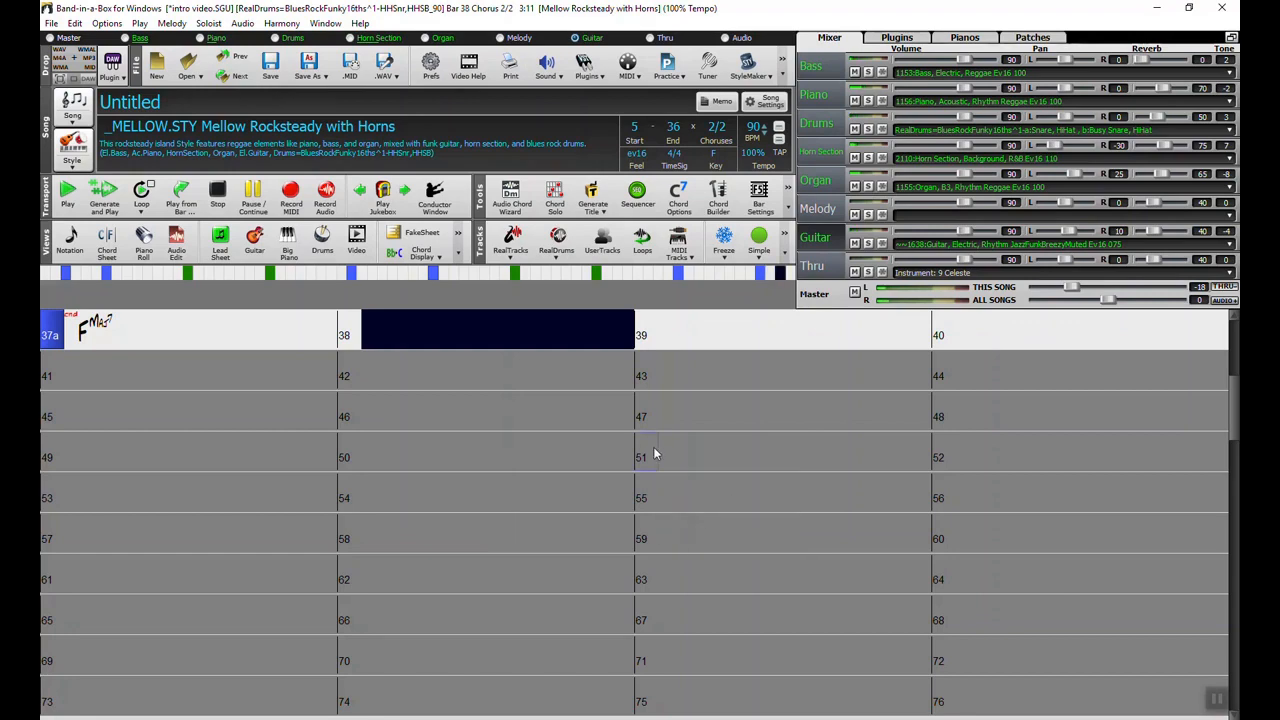
pyautogui.click(217, 200)
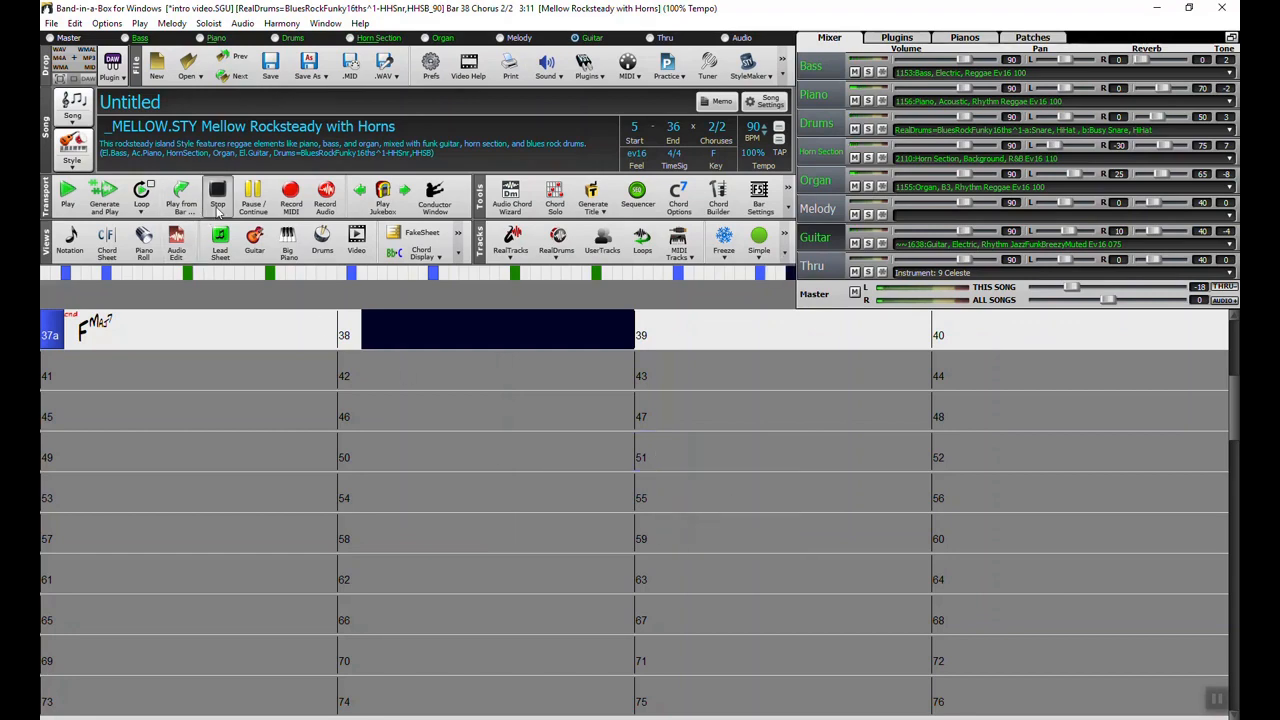
# - Enable a tag in the song settings that jumps after bar 36, begins at bar 37 and ends after bar 40
pyautogui.scroll(3, 474, 383)
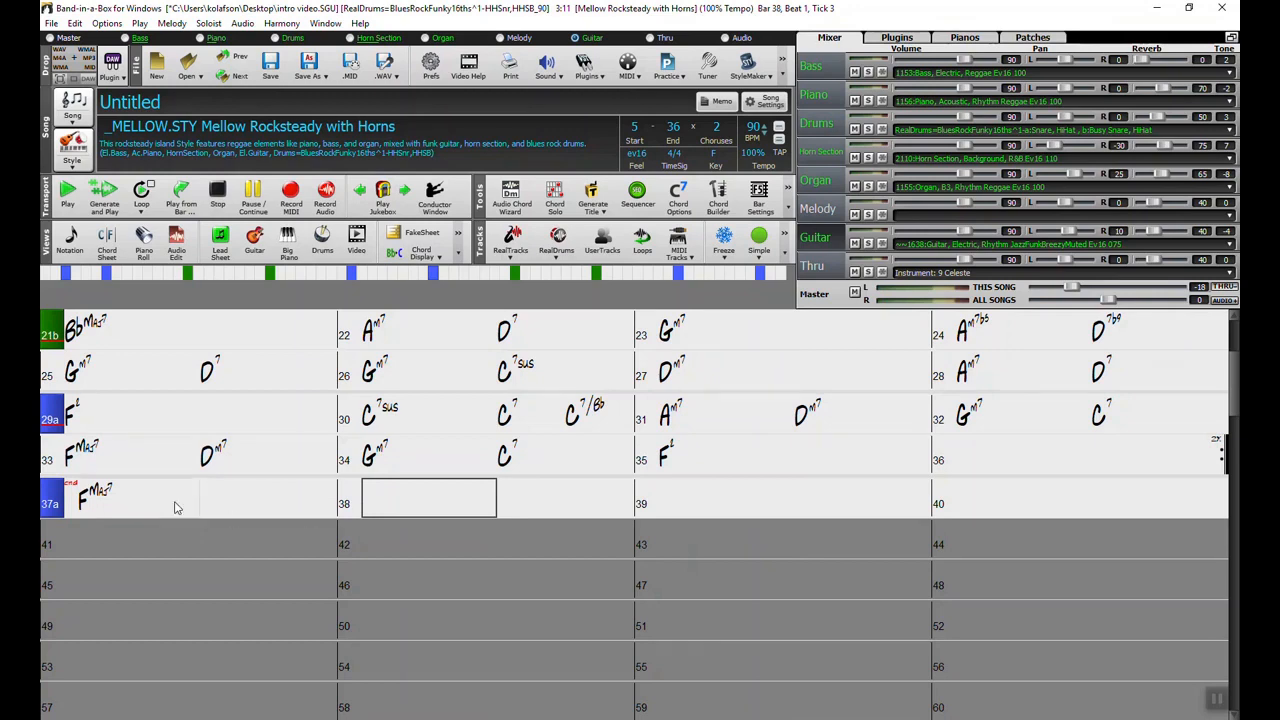
pyautogui.click(752, 104)
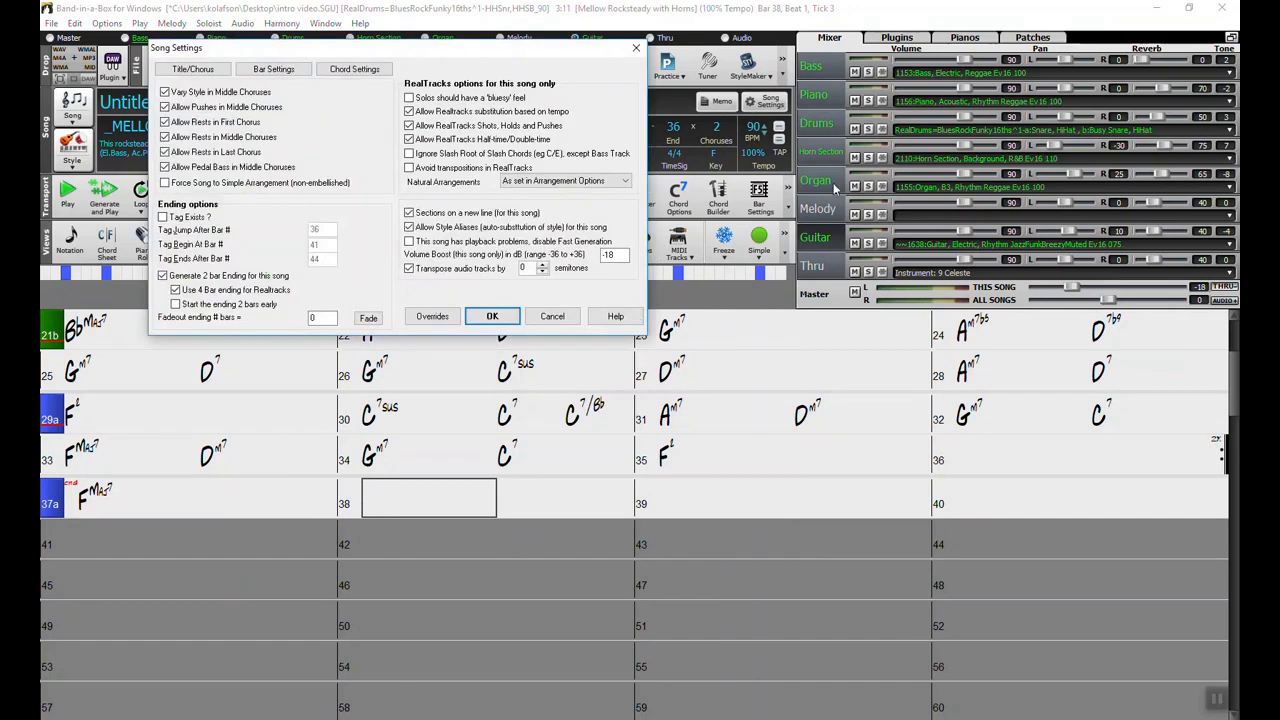
pyautogui.click(164, 217)
pyautogui.click(325, 231)
pyautogui.doubleClick(316, 245)
pyautogui.click(328, 243)
pyautogui.press('Tab')
pyautogui.write('4')
pyautogui.click(492, 316)
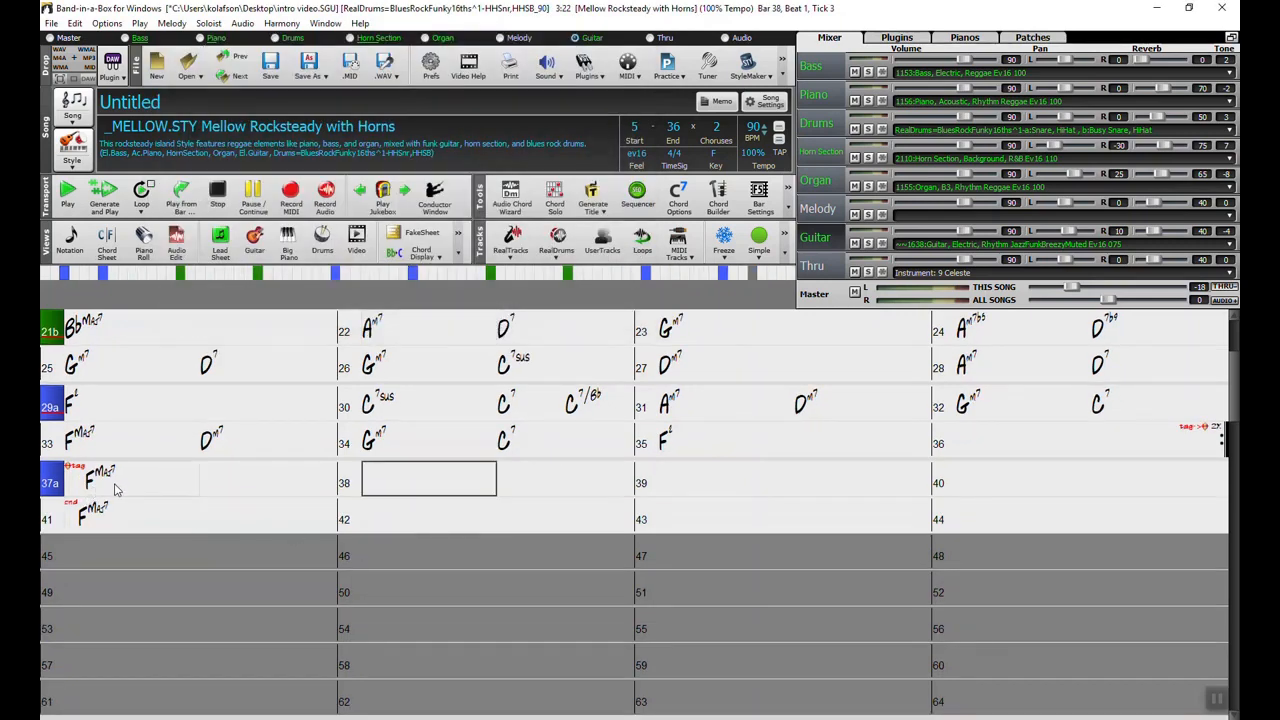
# - Copy the chords of bars 29 to 32 into the four tag bars starting at bar 37
pyautogui.moveTo(115, 488); pyautogui.dragTo(1065, 483)
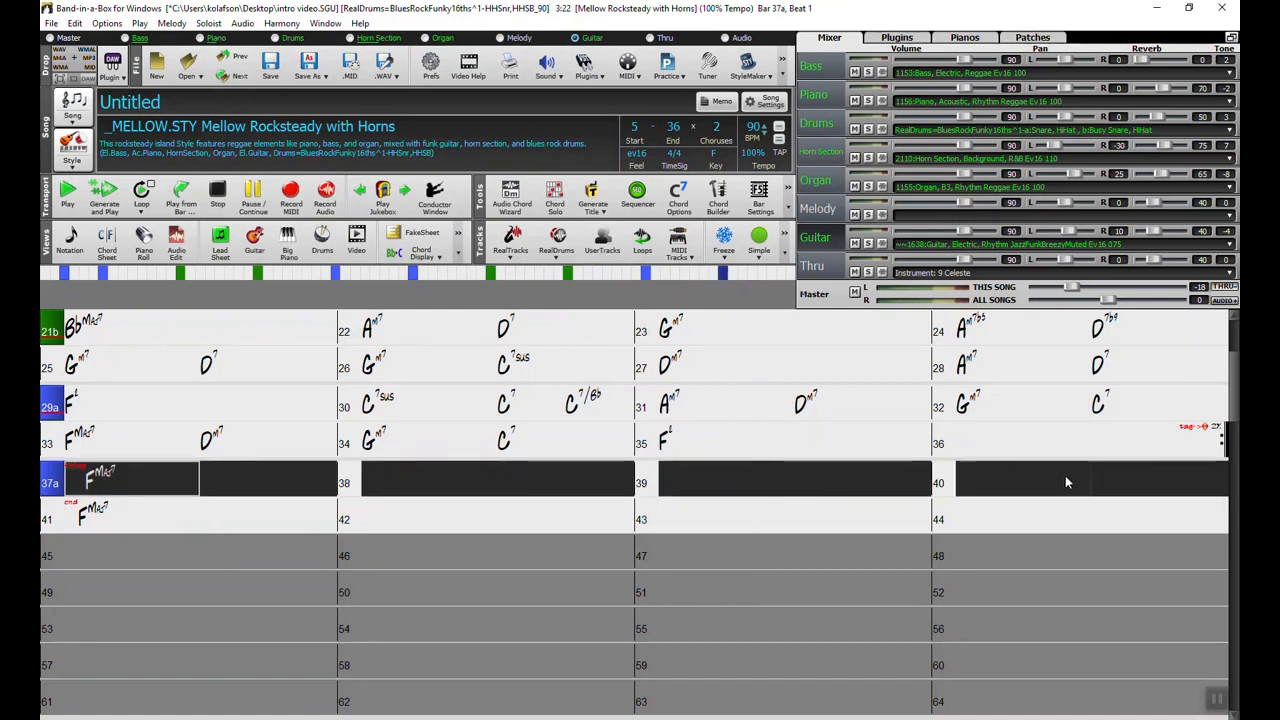
pyautogui.click(155, 480)
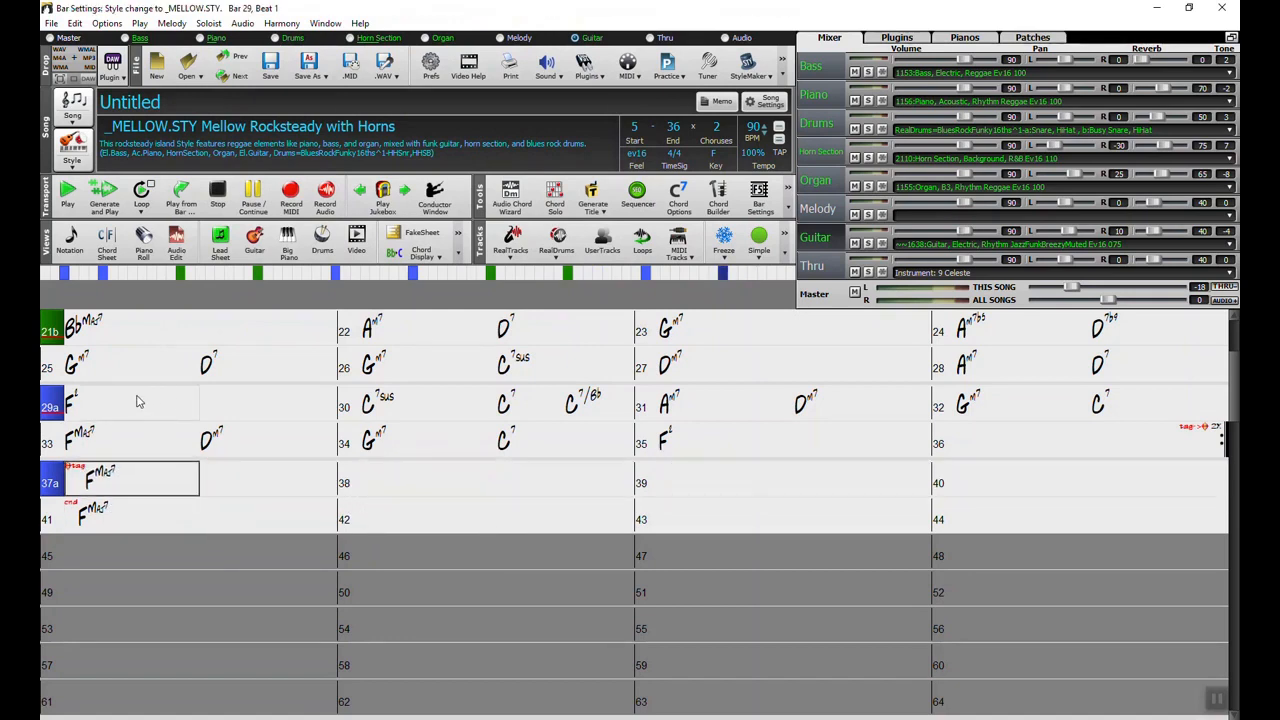
pyautogui.moveTo(139, 401); pyautogui.dragTo(840, 401)
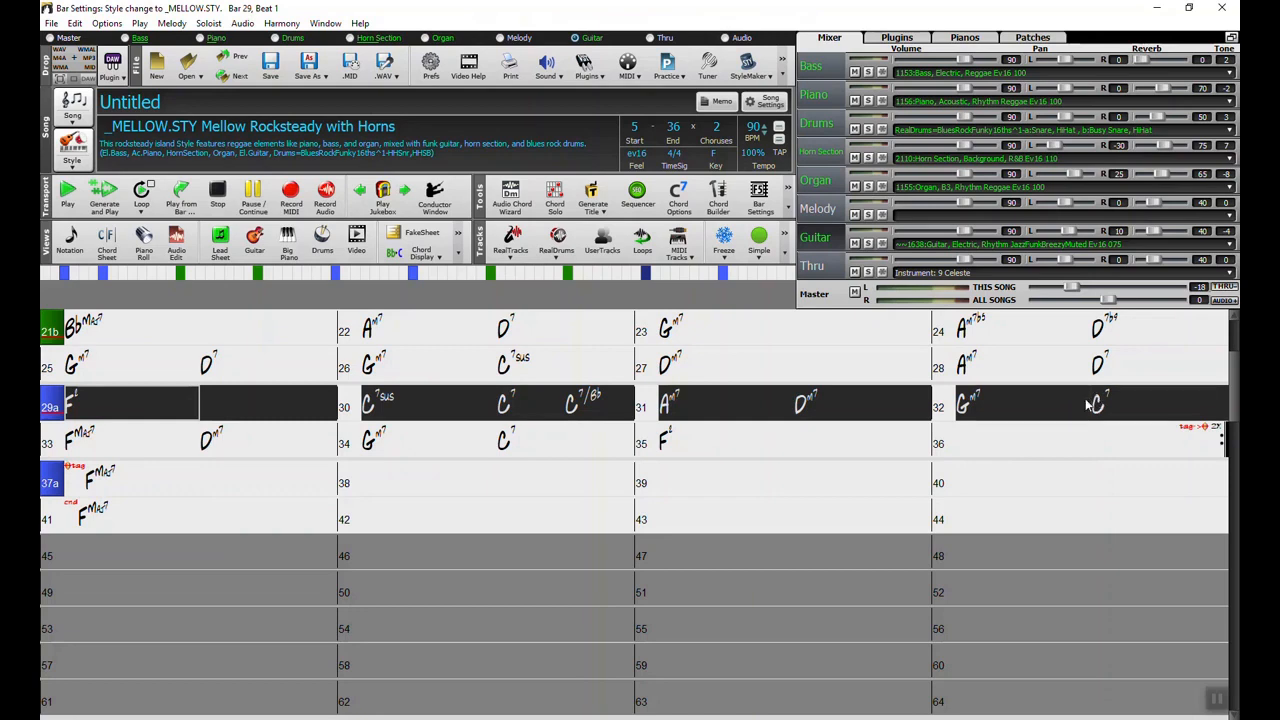
pyautogui.click(129, 478)
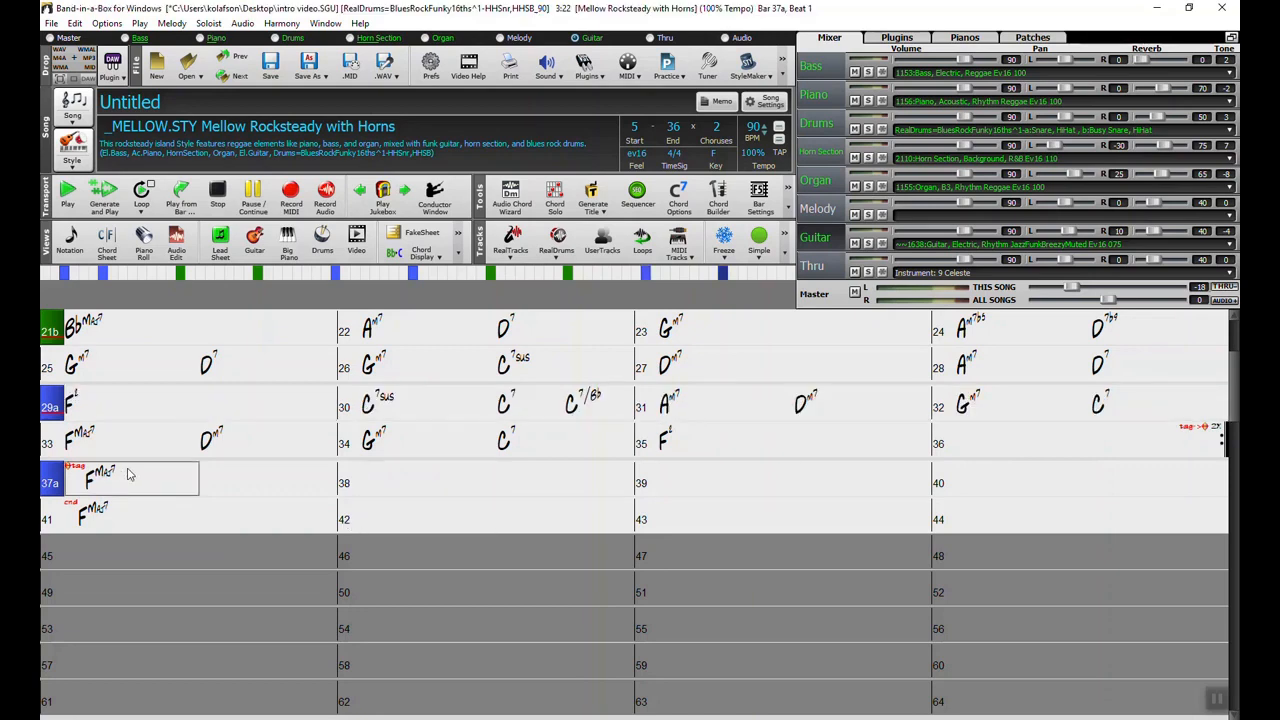
pyautogui.hotkey('ctrl', 'v')
# - Mute the Drums and Piano at bar 37 in the bar's settings
pyautogui.rightClick(113, 487)
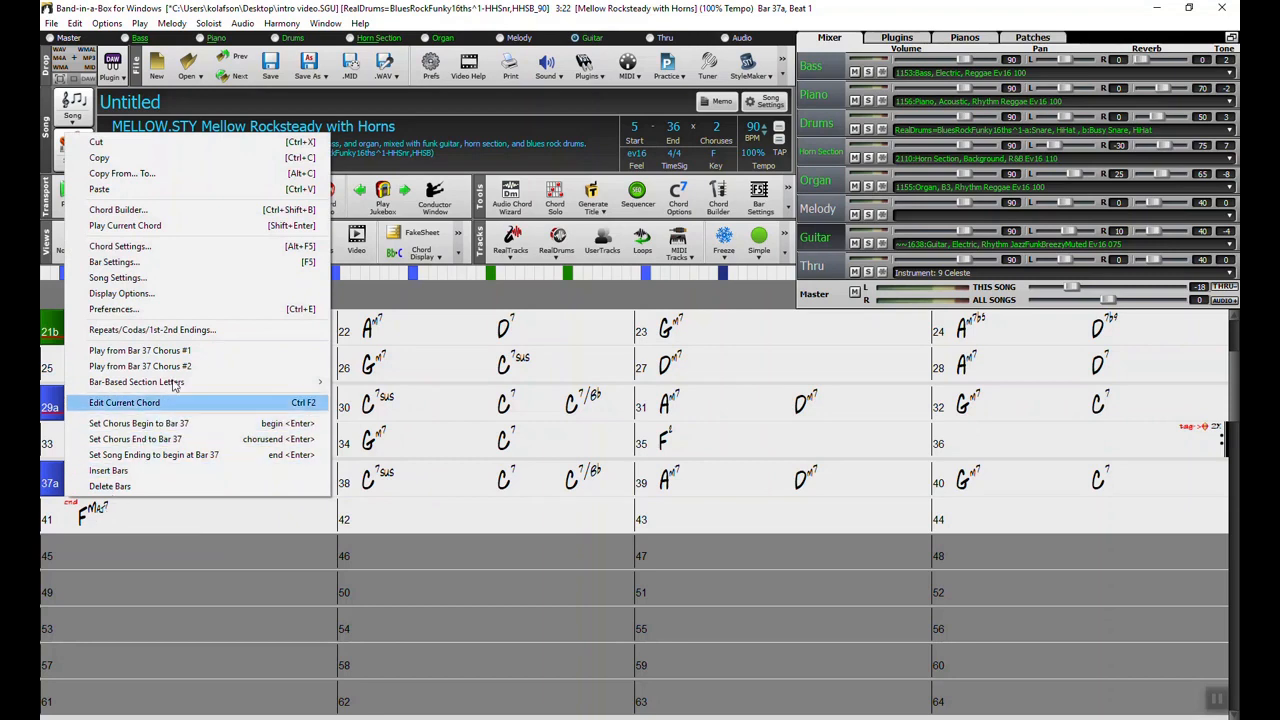
pyautogui.click(146, 263)
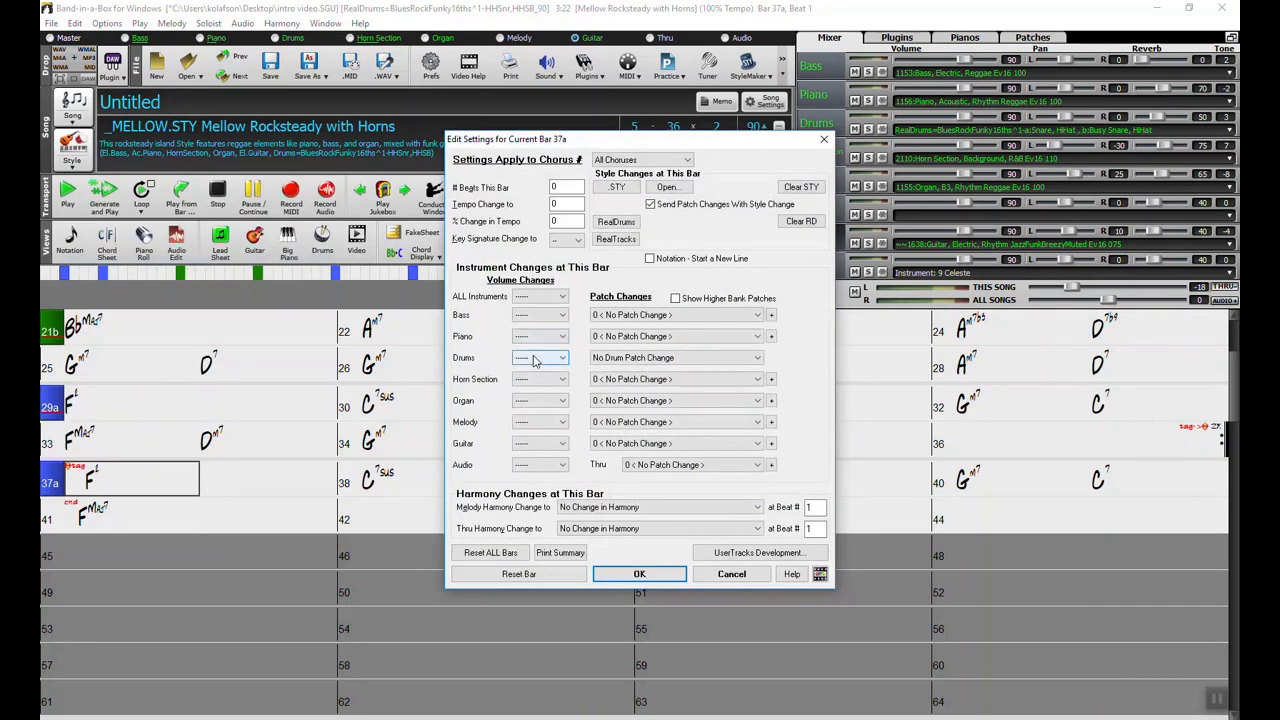
pyautogui.click(522, 358)
pyautogui.click(524, 380)
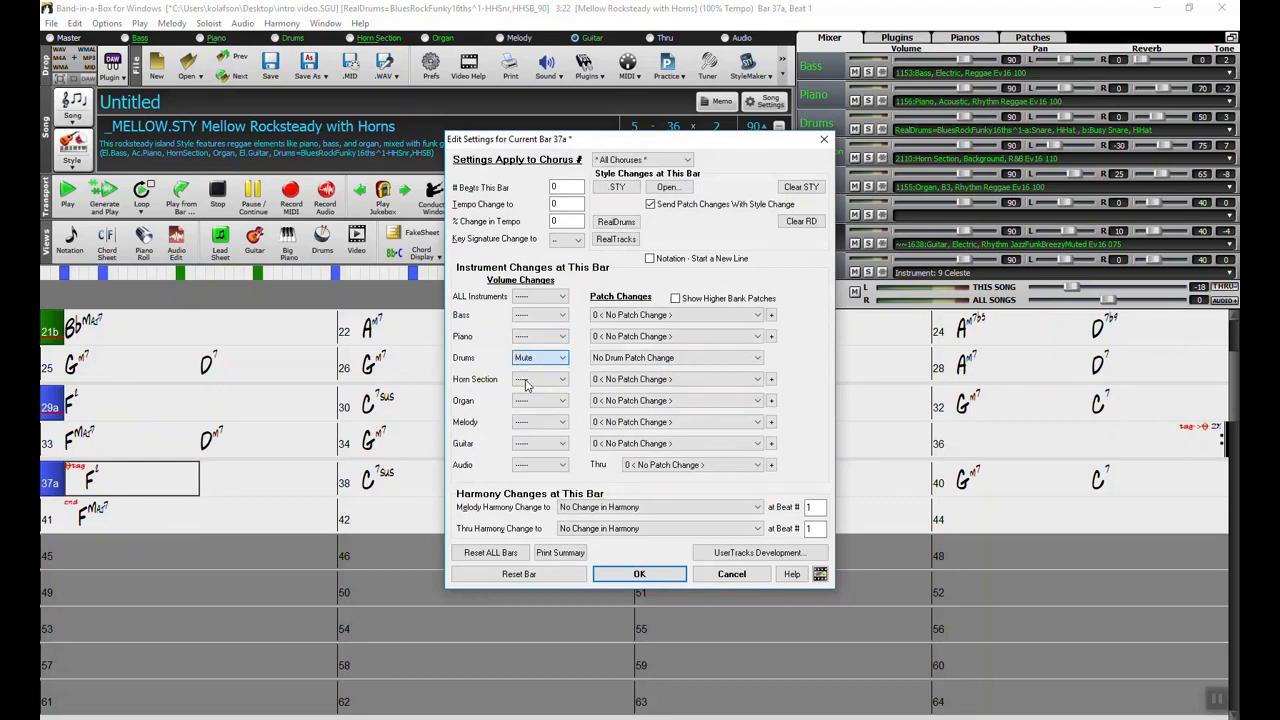
pyautogui.click(527, 337)
pyautogui.click(524, 358)
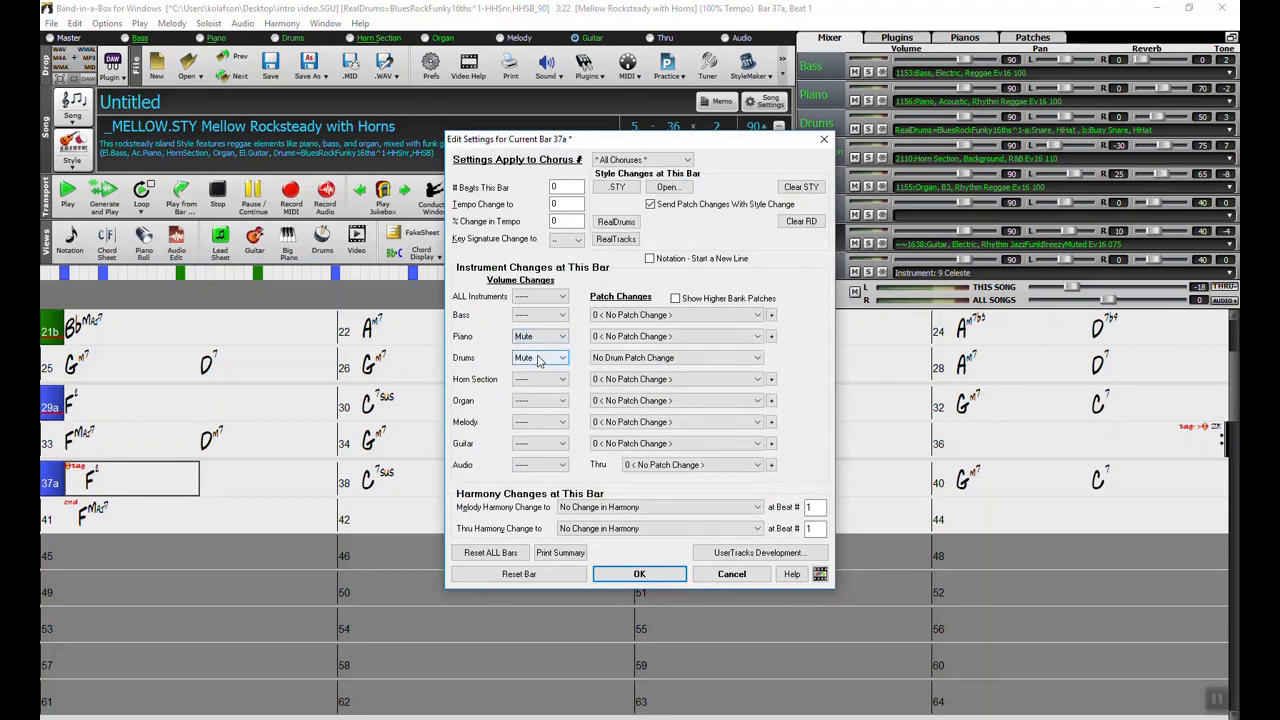
pyautogui.click(665, 574)
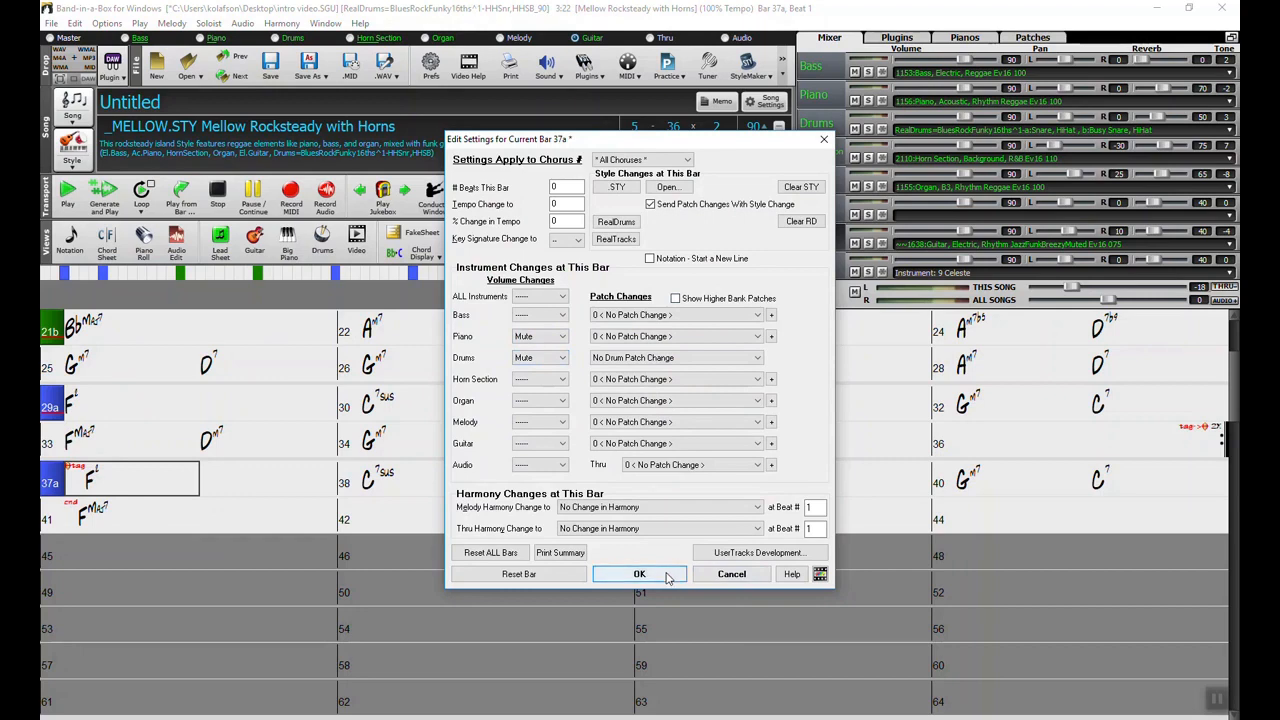
# - Play the song from bar 34 of chorus 2 through the tag and ending, and stop playback
pyautogui.rightClick(520, 452)
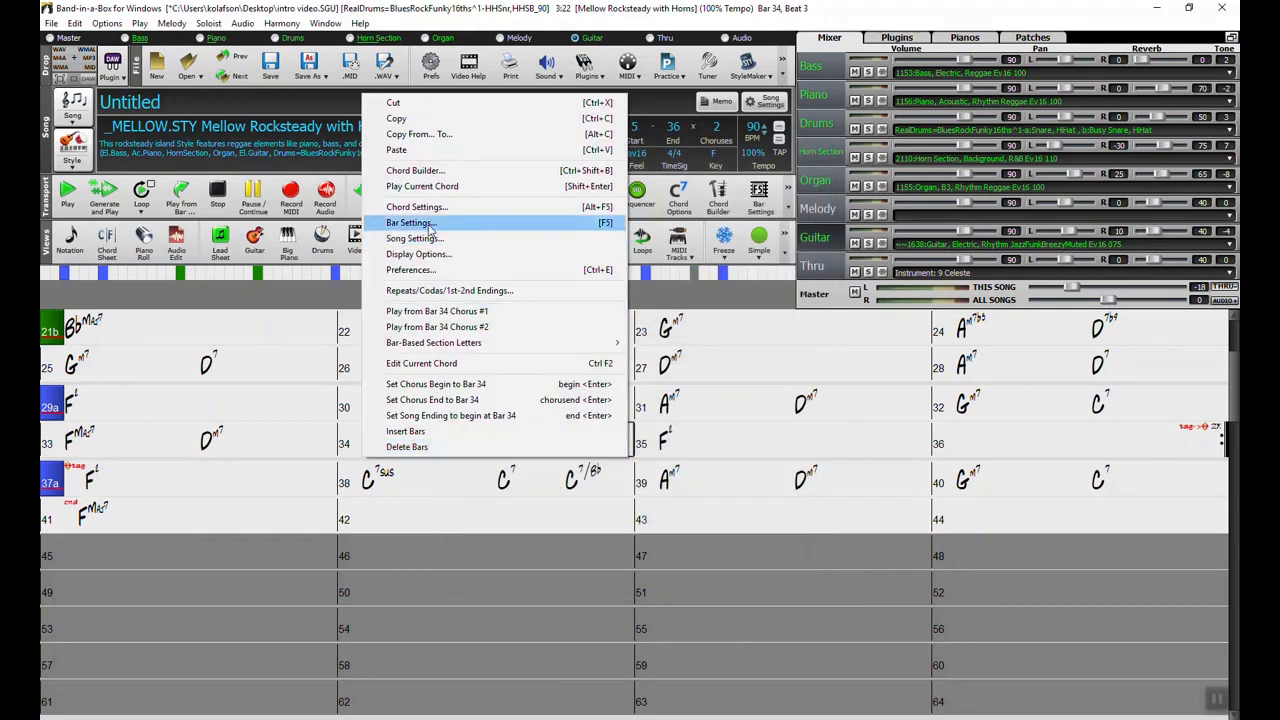
pyautogui.click(485, 327)
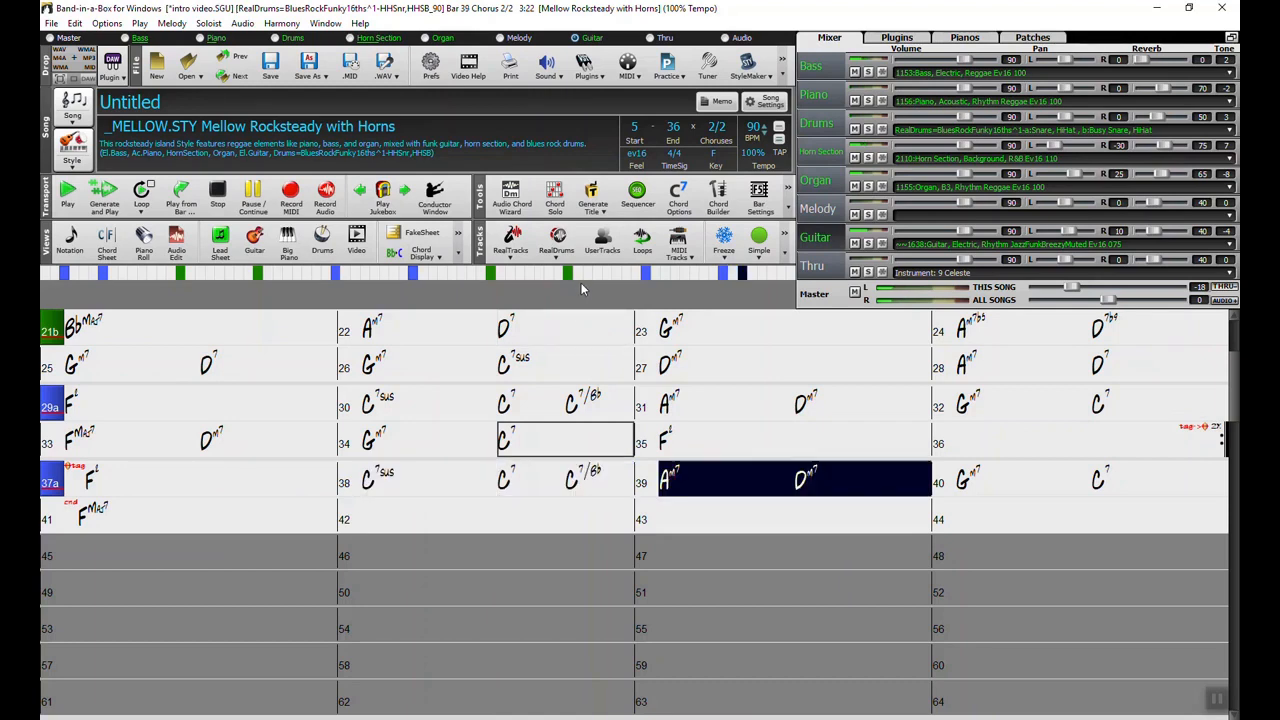
pyautogui.click(224, 199)
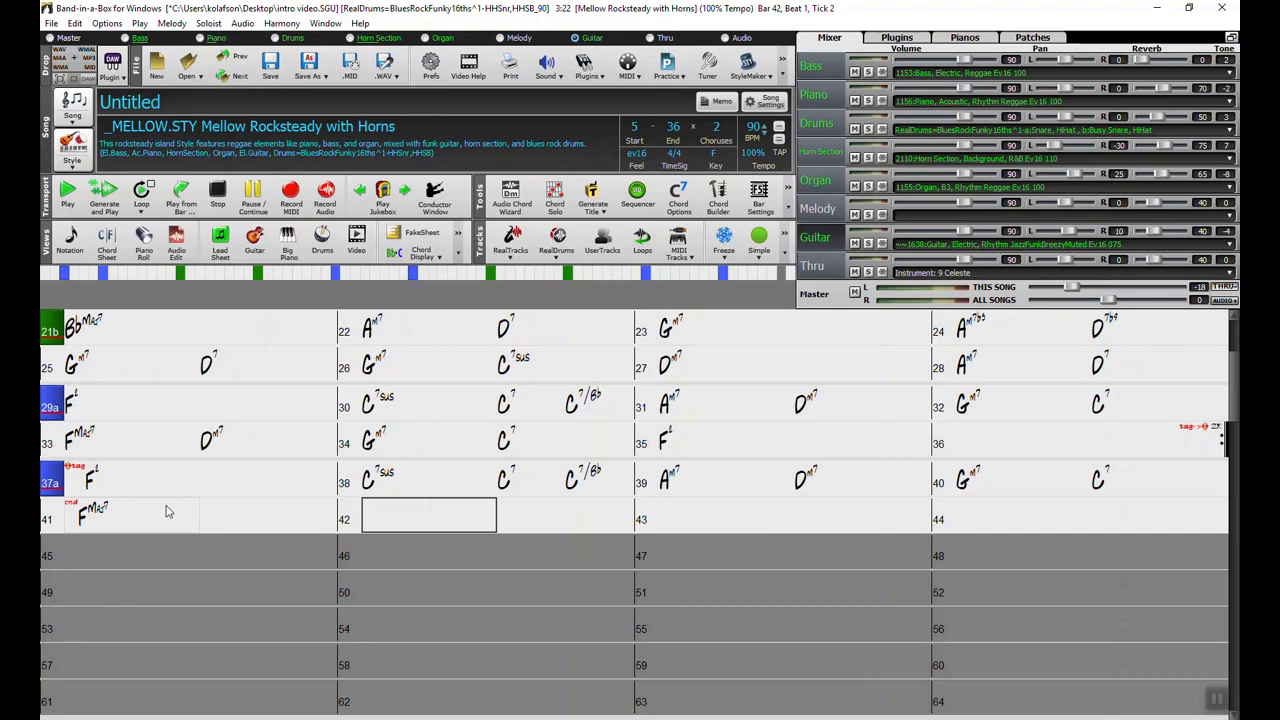
# - Set the tag to end after bar 44 and disable the generated 2-bar ending in the song settings
pyautogui.click(750, 104)
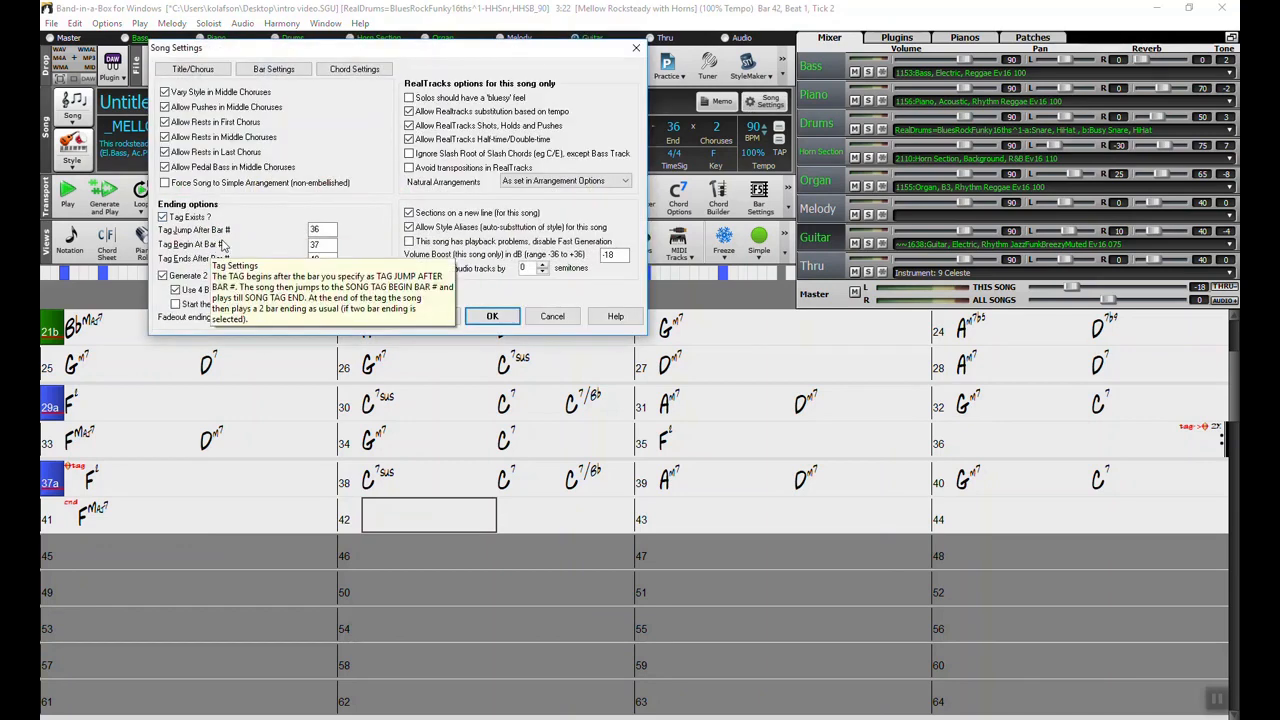
pyautogui.doubleClick(316, 259)
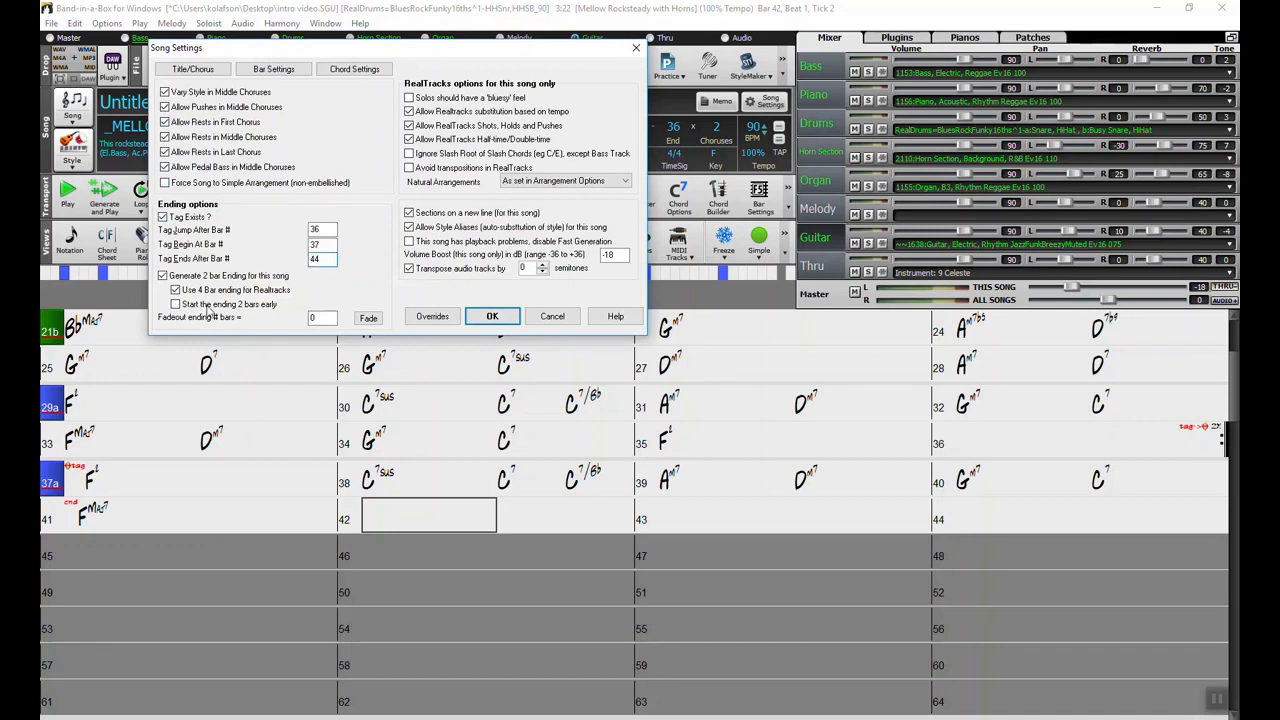
pyautogui.click(164, 276)
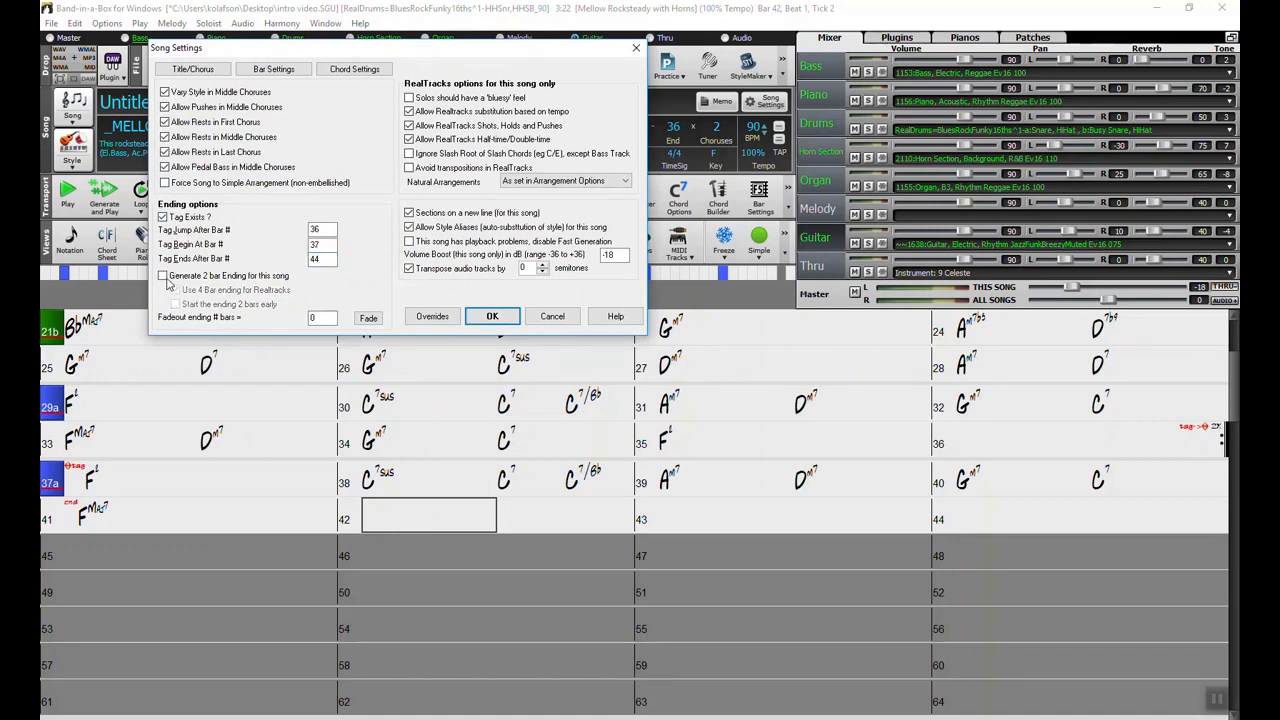
pyautogui.click(483, 318)
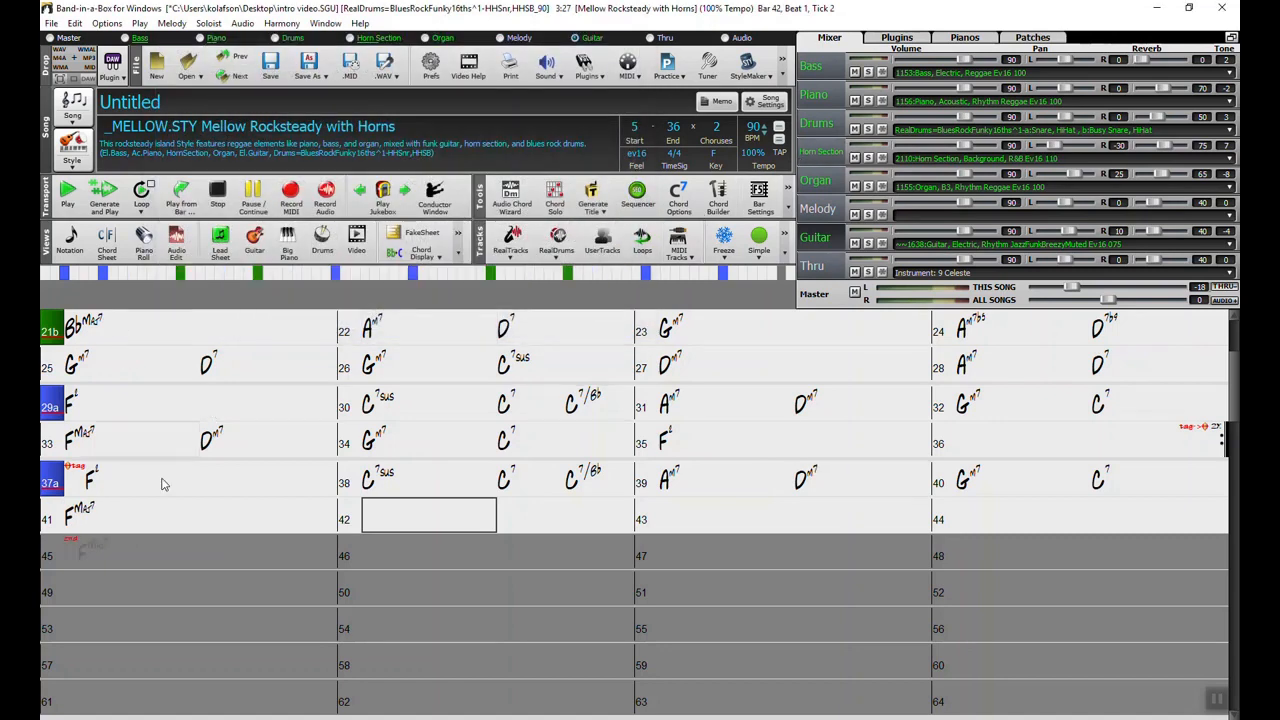
# - Set the FMaj7 chord at bar 41 to Hold Chord for all instruments
pyautogui.click(101, 516)
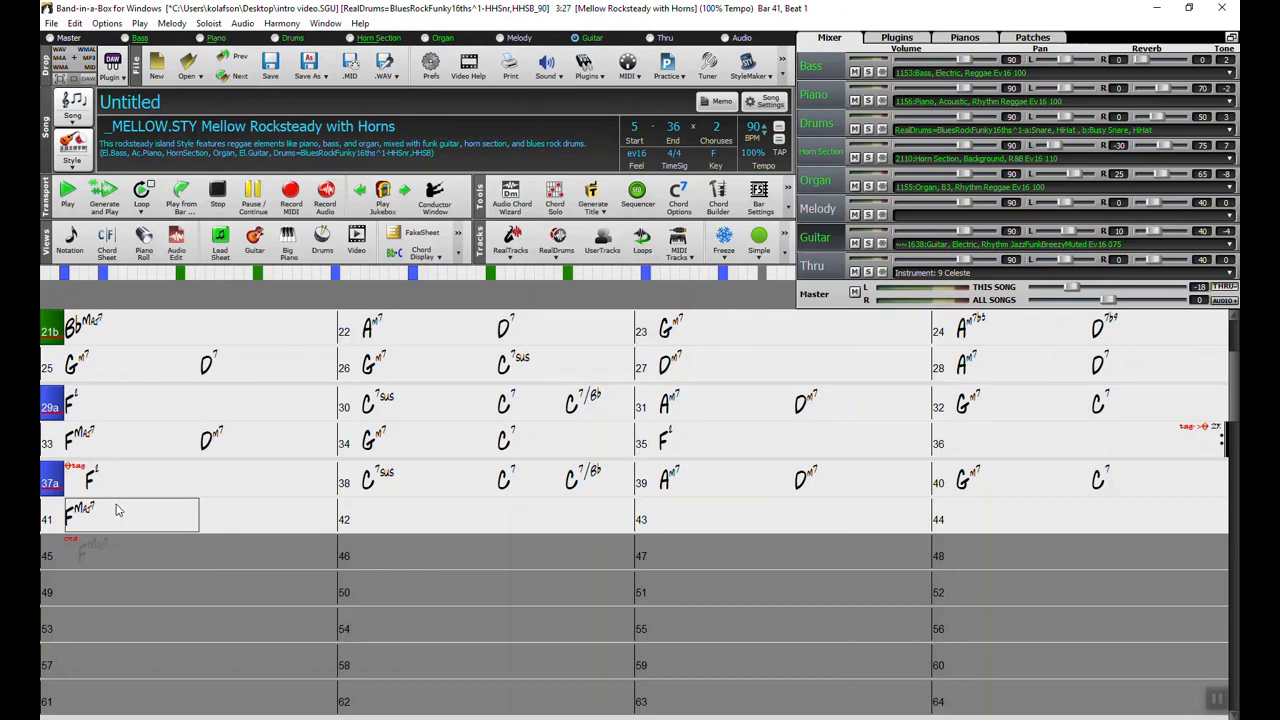
pyautogui.rightClick(116, 512)
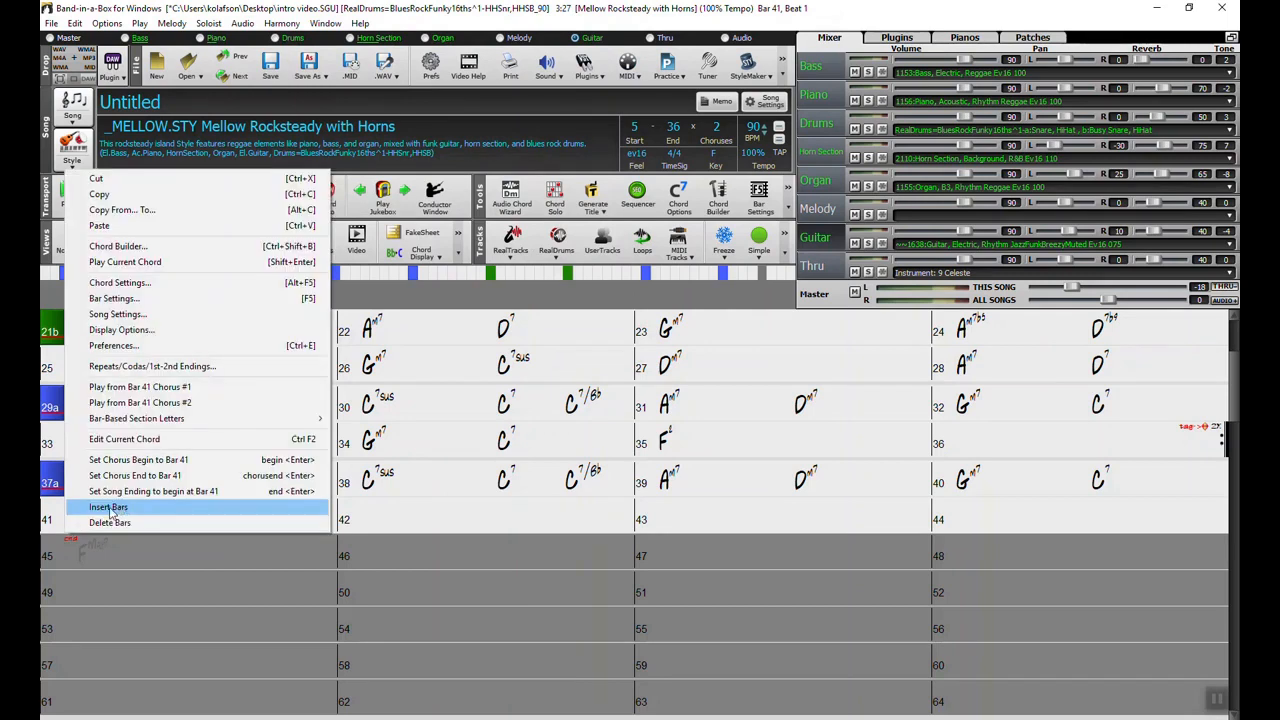
pyautogui.click(158, 282)
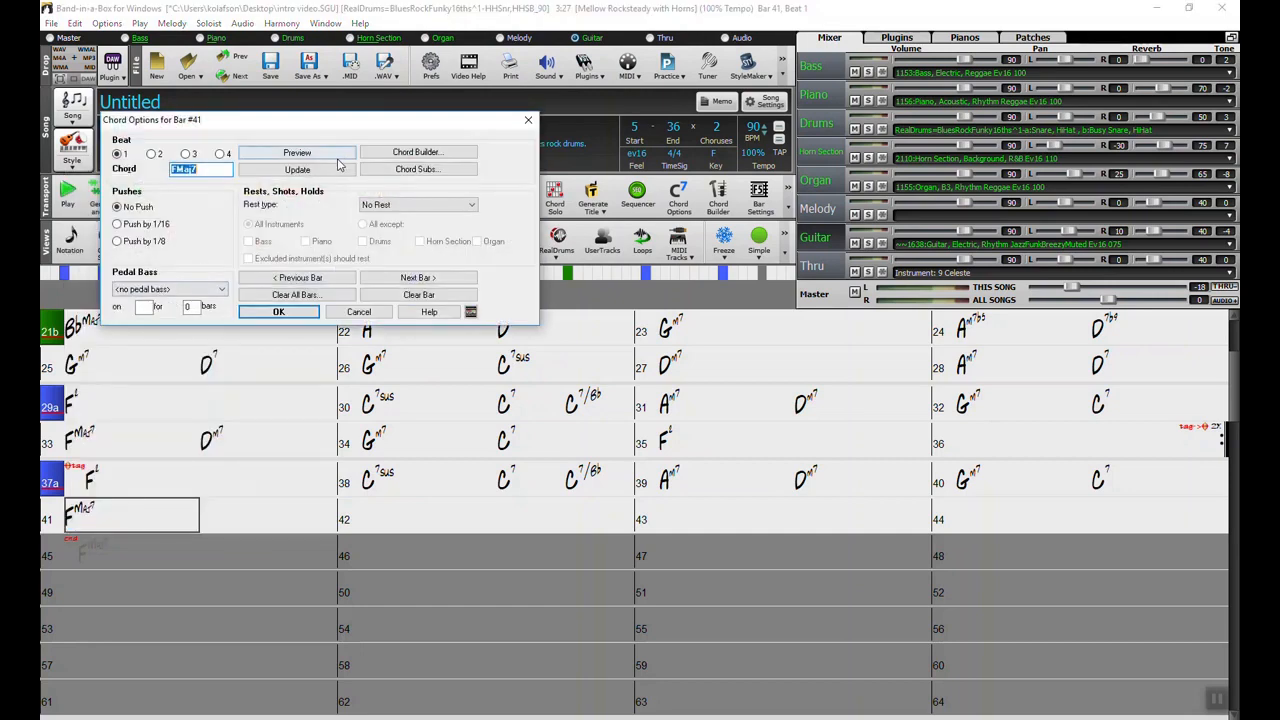
pyautogui.click(395, 205)
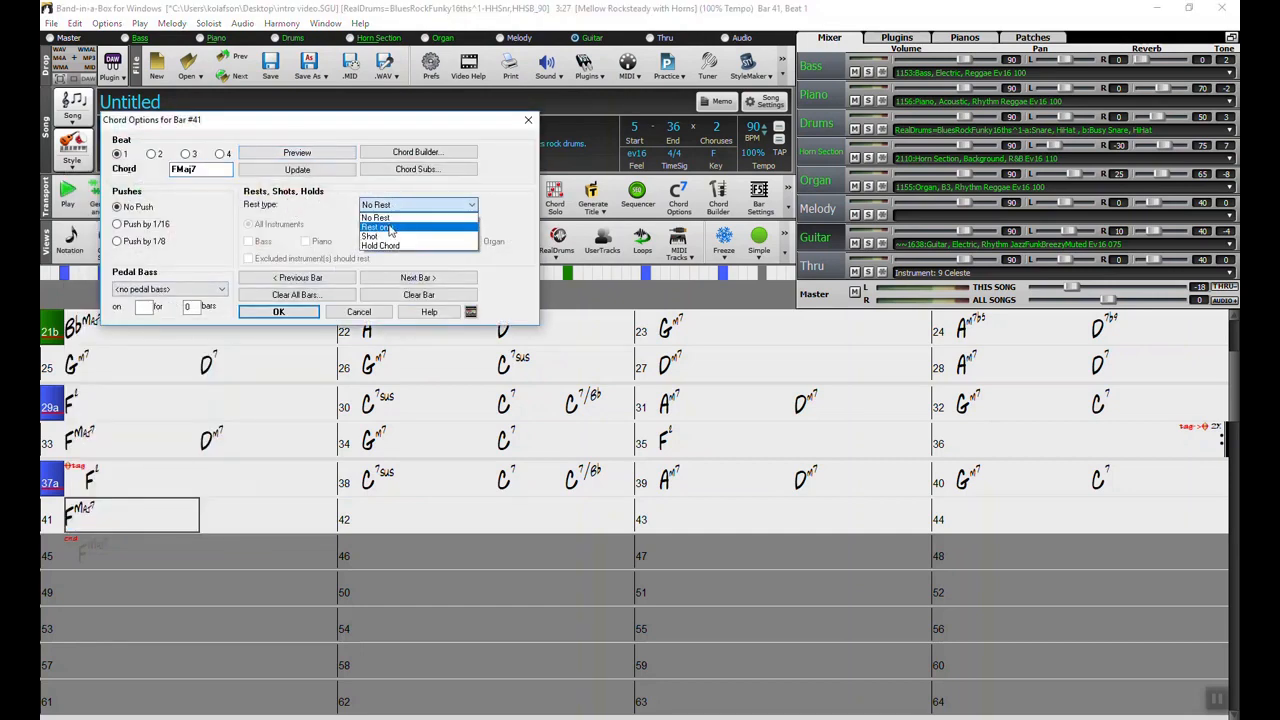
pyautogui.click(400, 246)
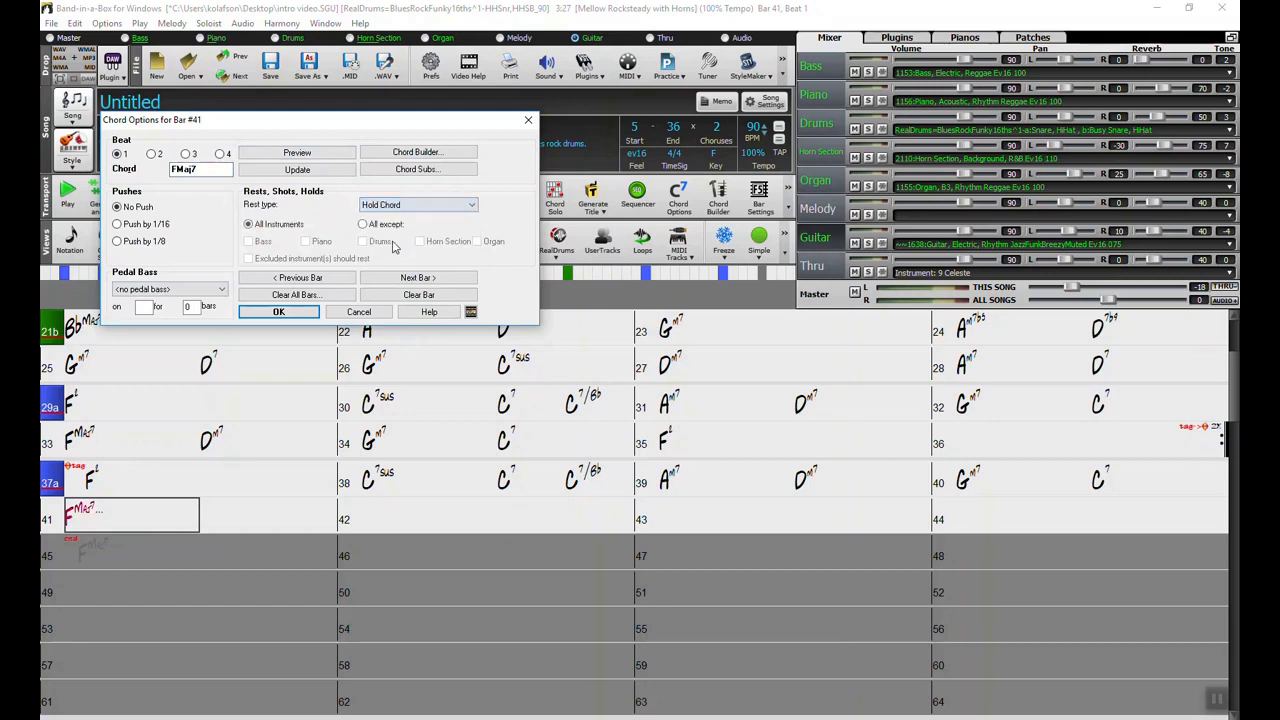
pyautogui.click(275, 313)
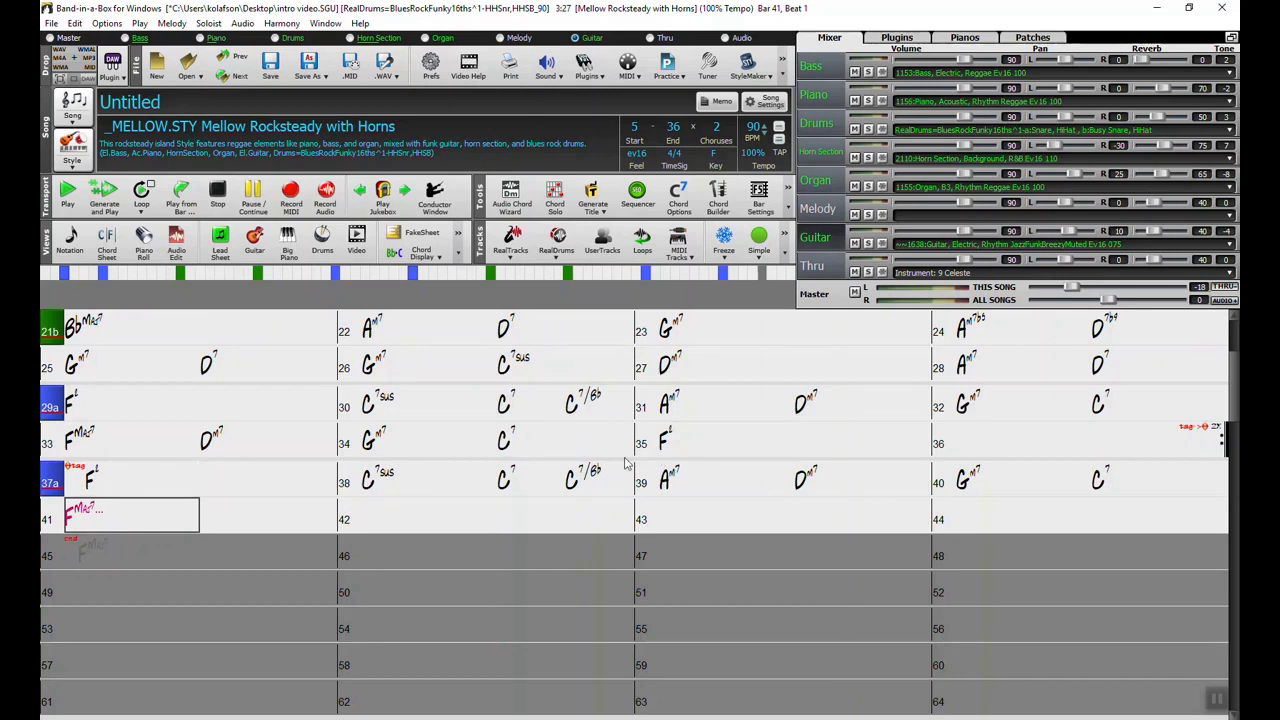
# - Enter a C chord on beat 3 of bar 43 and give it a Rest only for all instruments
pyautogui.rightClick(908, 521)
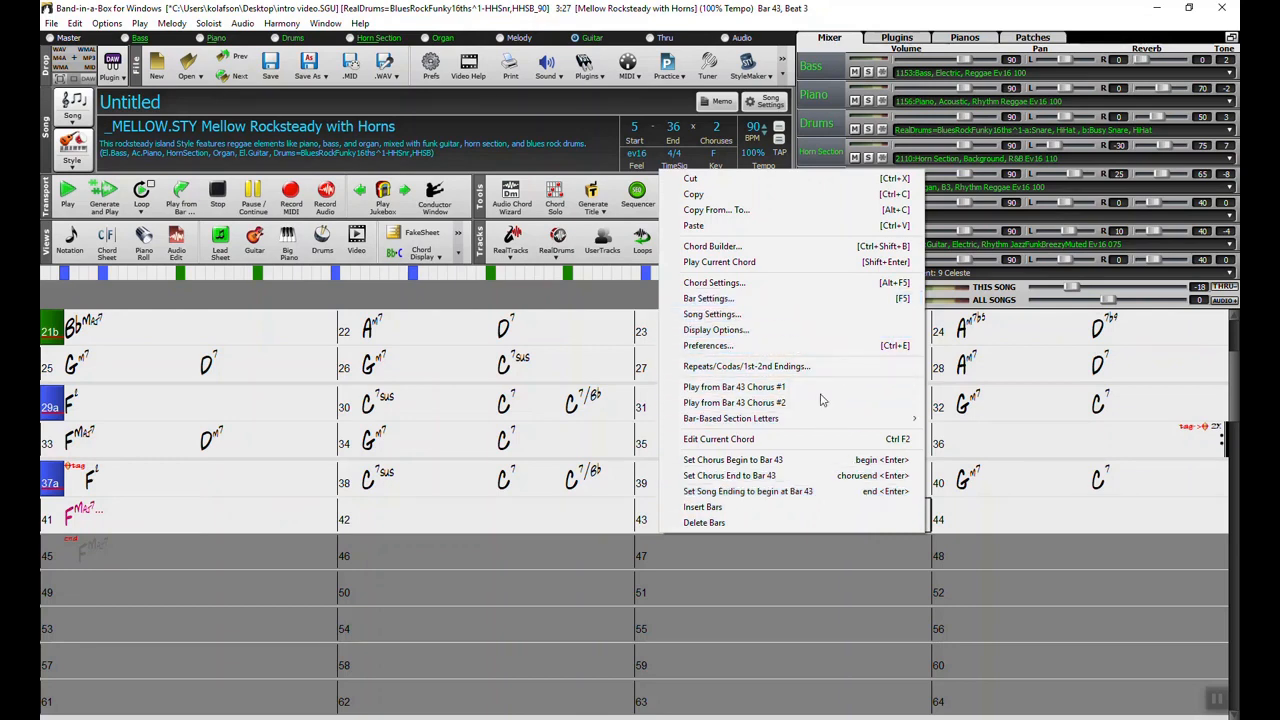
pyautogui.click(608, 529)
pyautogui.click(810, 516)
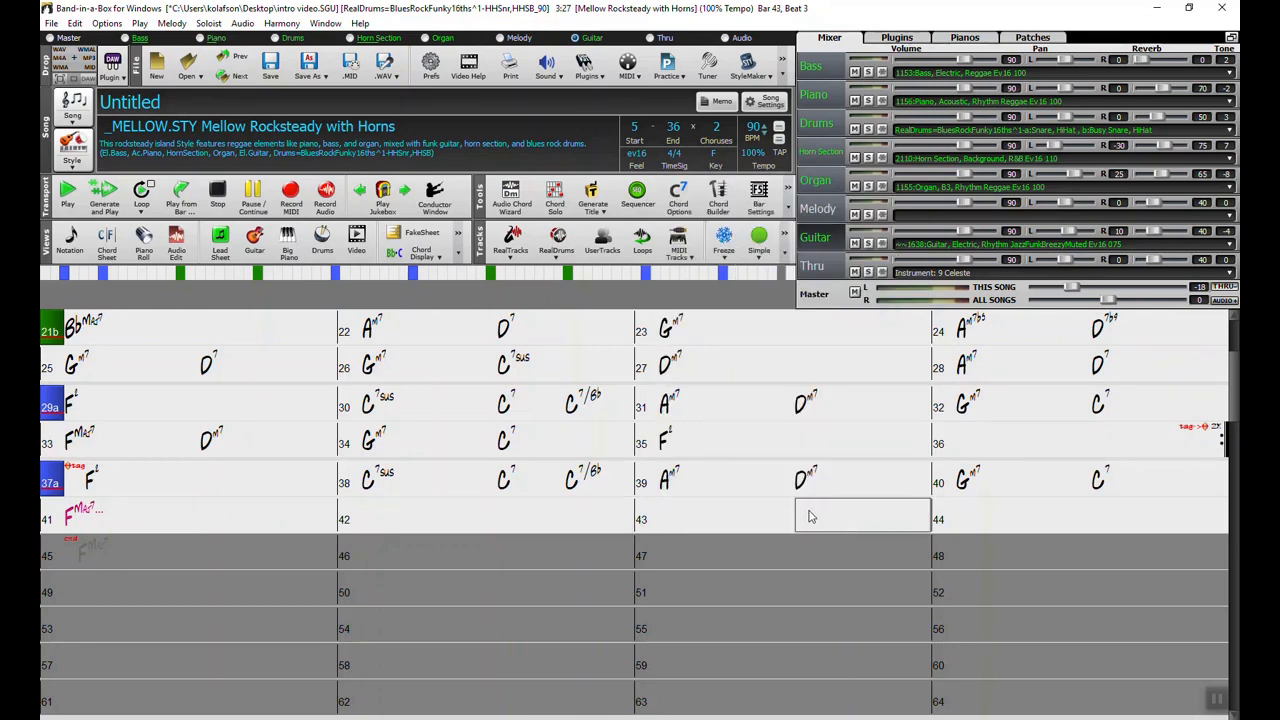
pyautogui.write('C7')
pyautogui.press('Return')
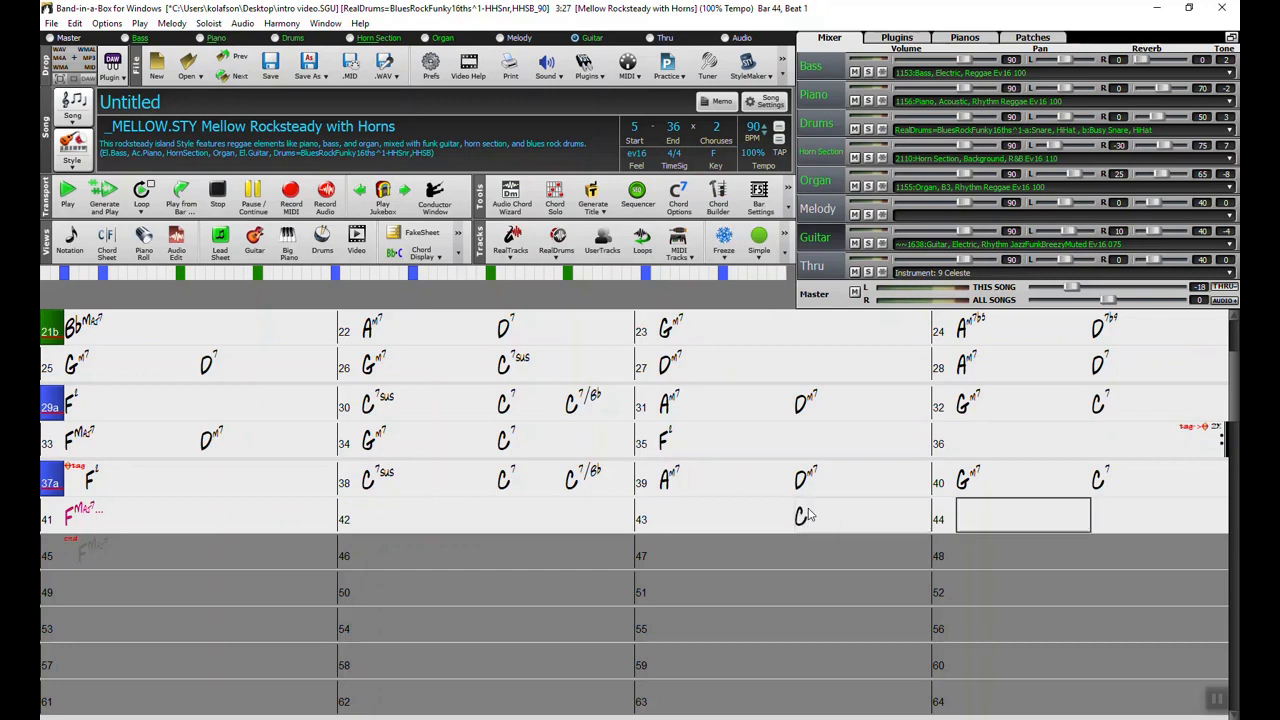
pyautogui.rightClick(810, 516)
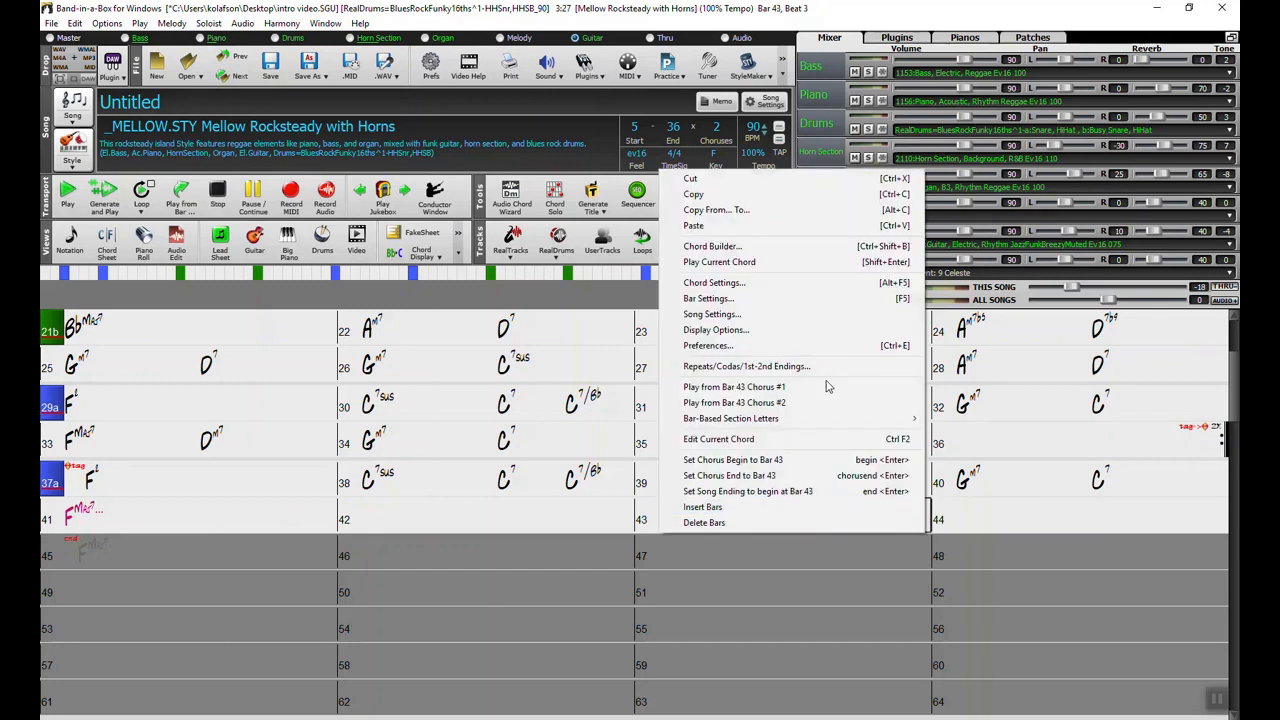
pyautogui.click(738, 283)
pyautogui.click(470, 206)
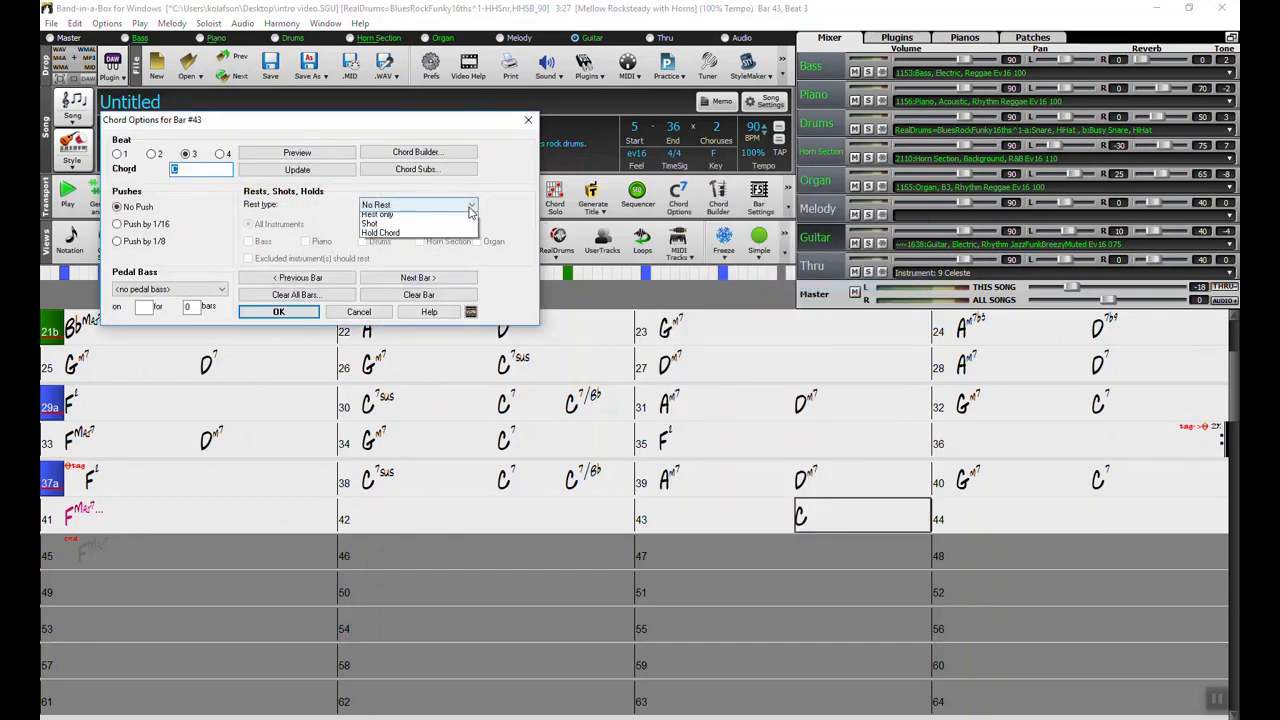
pyautogui.click(440, 228)
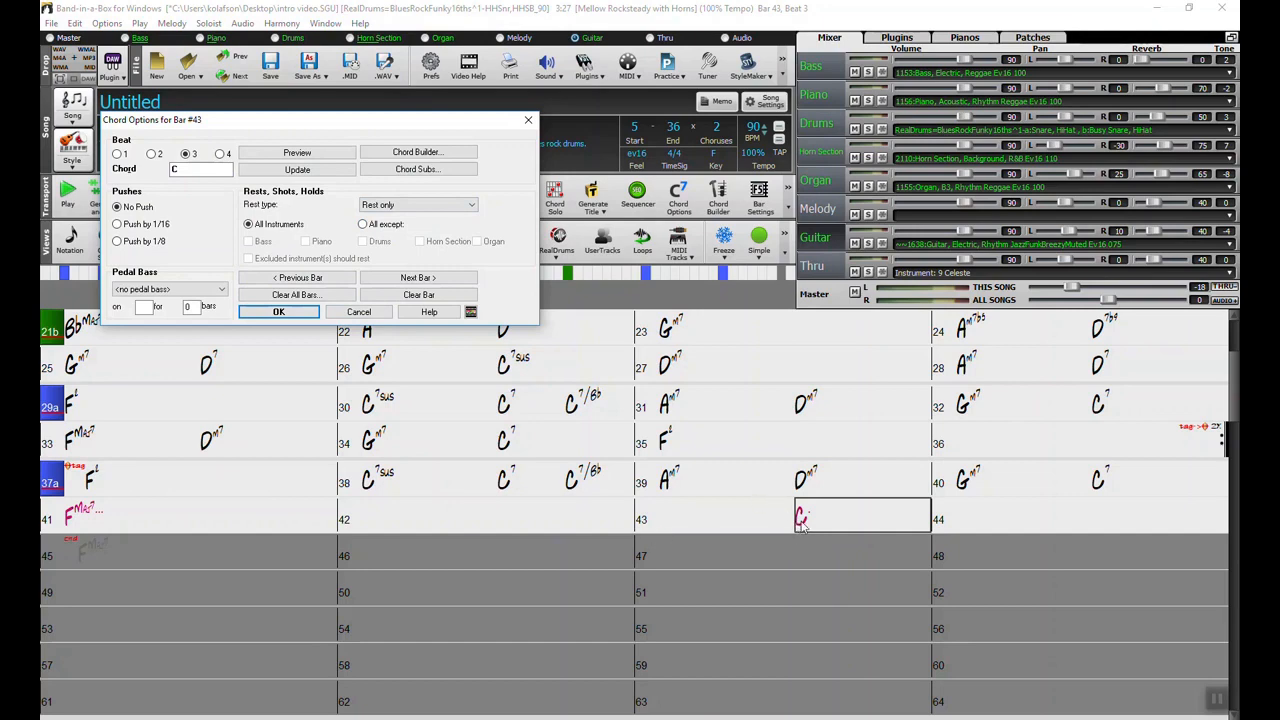
pyautogui.click(302, 312)
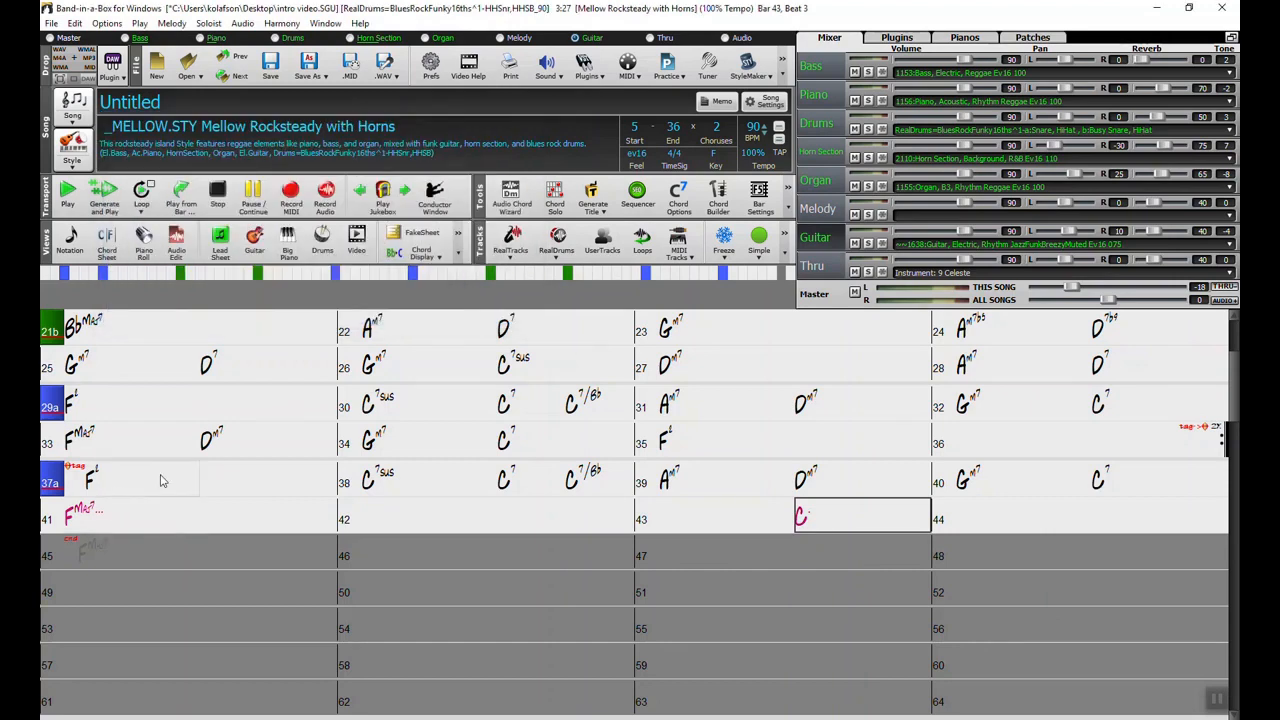
# - Play the song from bar 35 of chorus 2 to hear the custom ending
pyautogui.rightClick(731, 449)
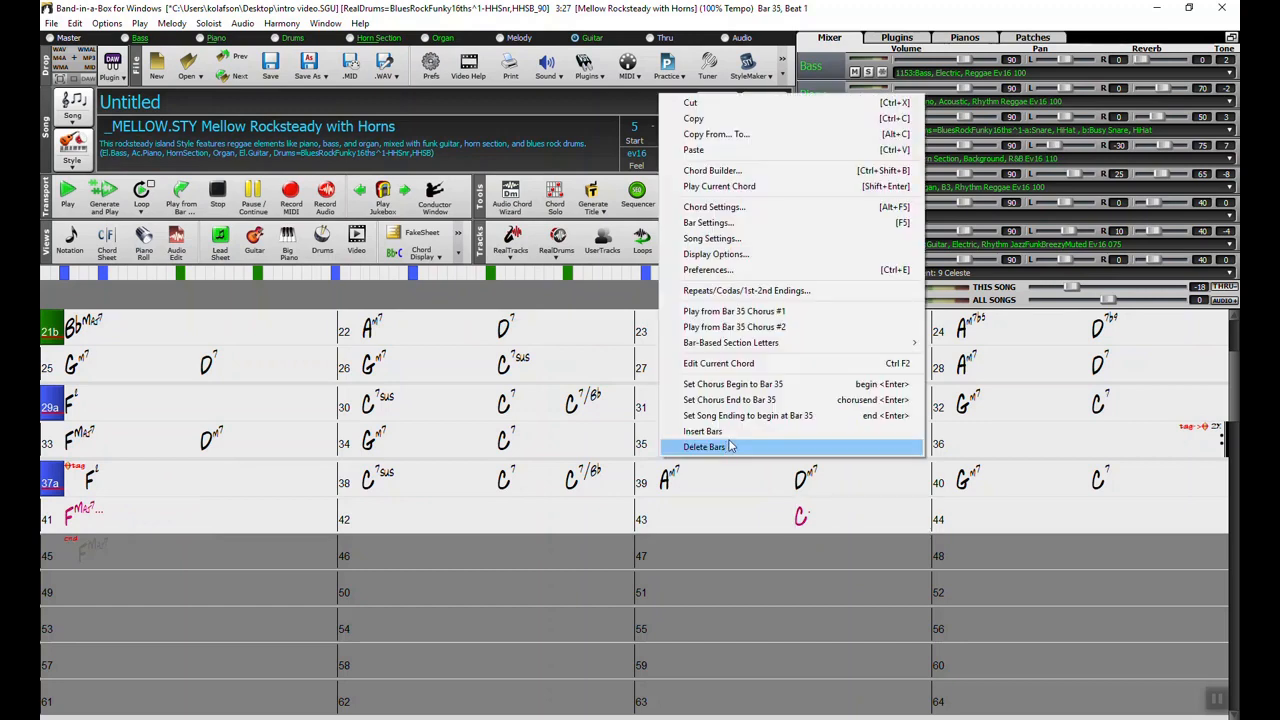
pyautogui.click(756, 330)
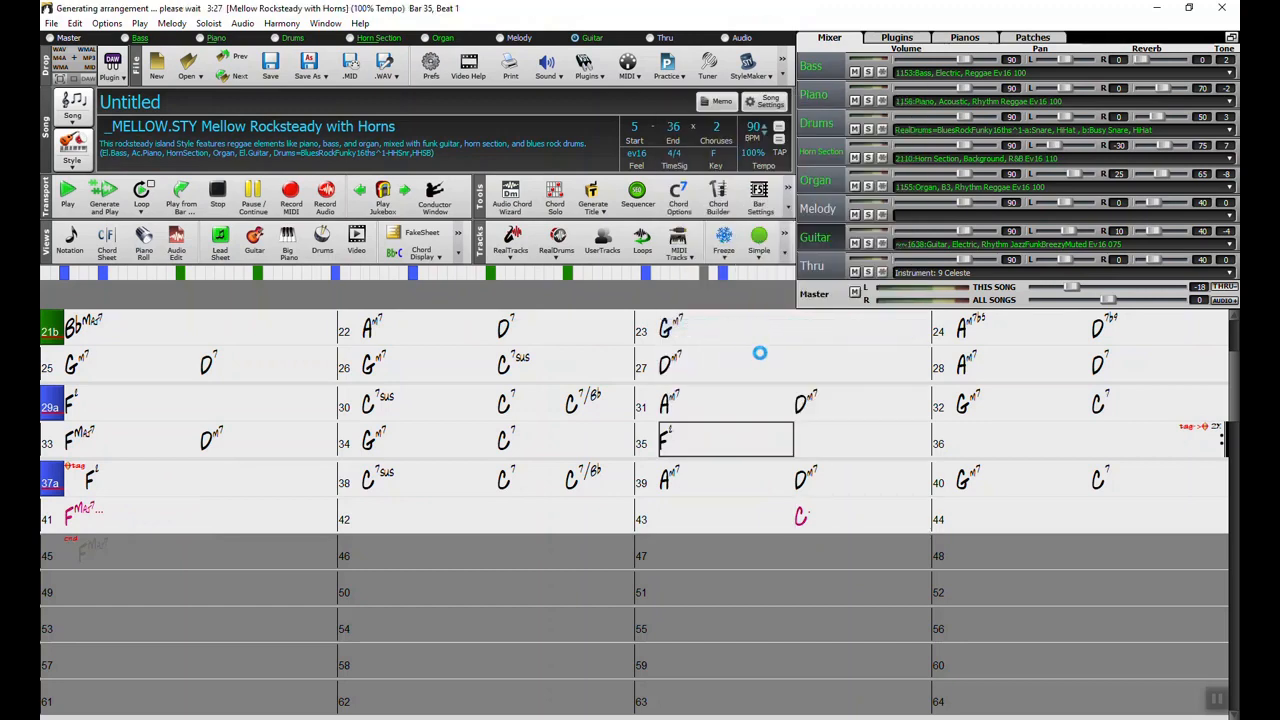